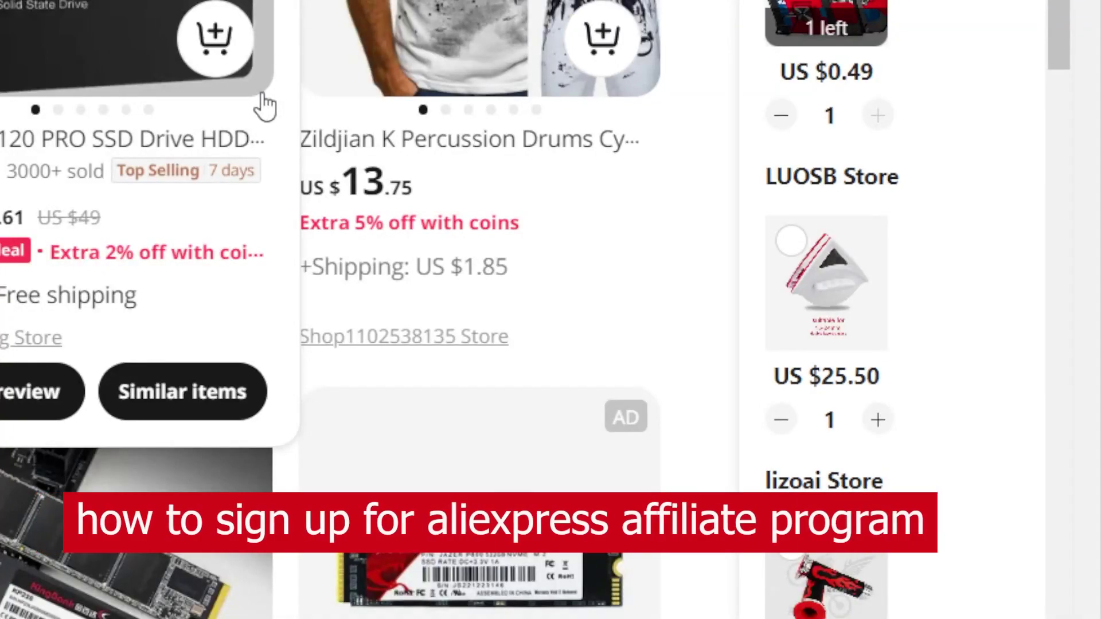
# - Go back to the AliExpress home page using the store logo
pyautogui.scroll(5, 967, 111)
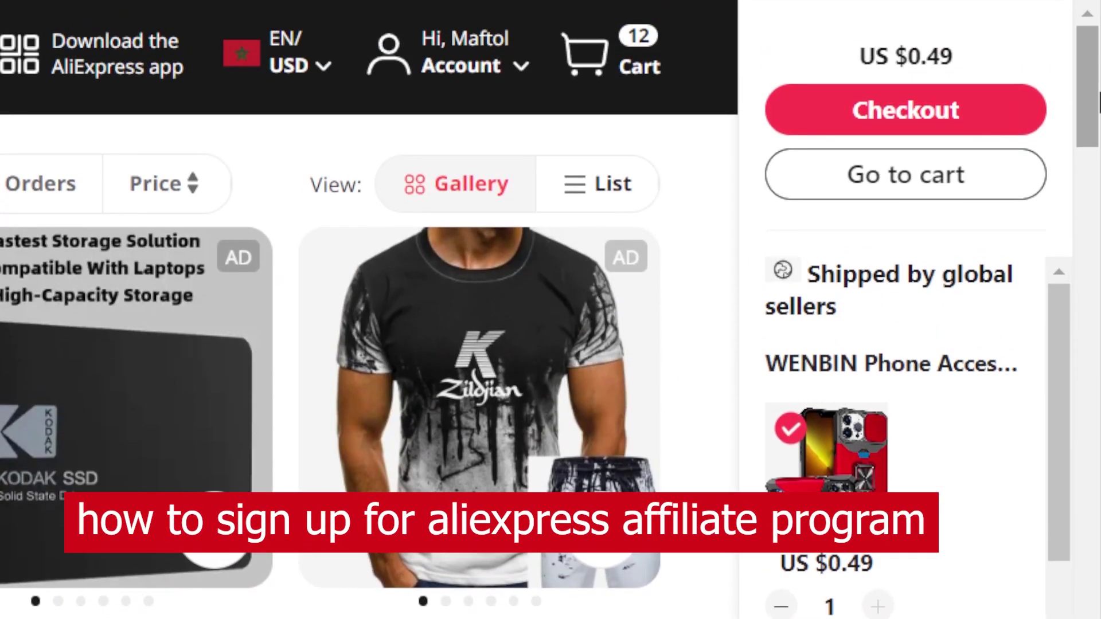
pyautogui.moveTo(1098, 103); pyautogui.dragTo(1081, 536)
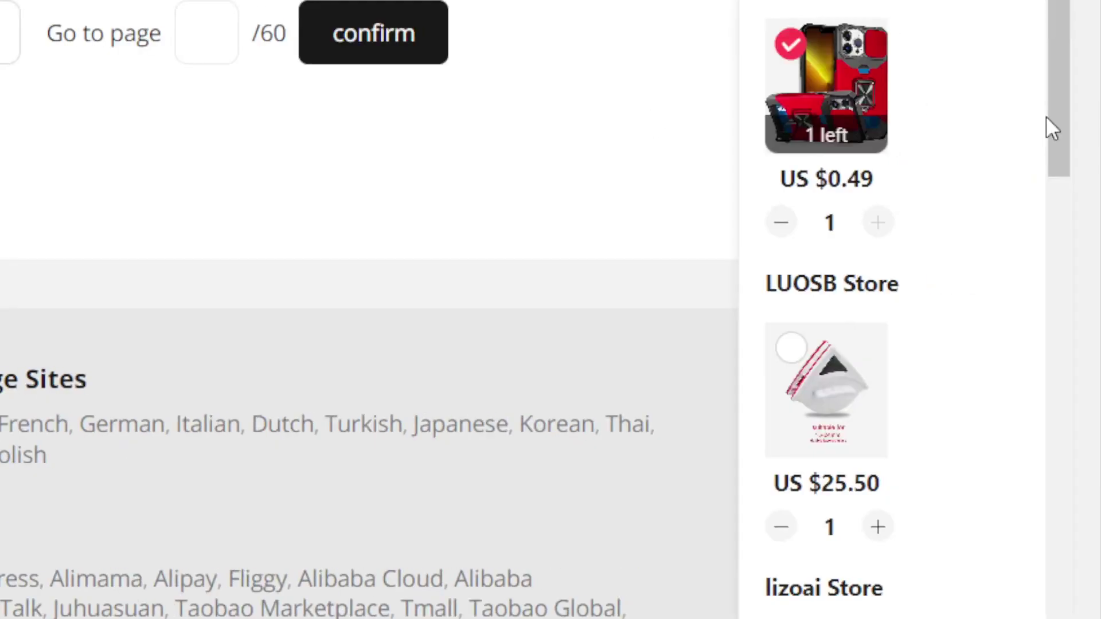
pyautogui.scroll(-1, 1097, 427)
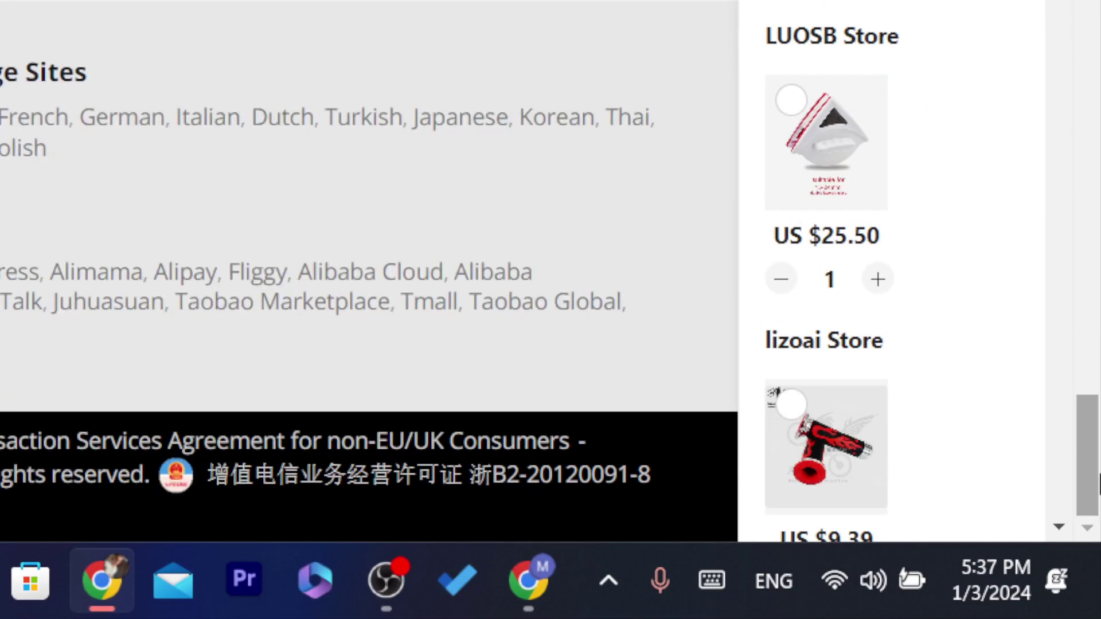
pyautogui.scroll(15, 1086, 455)
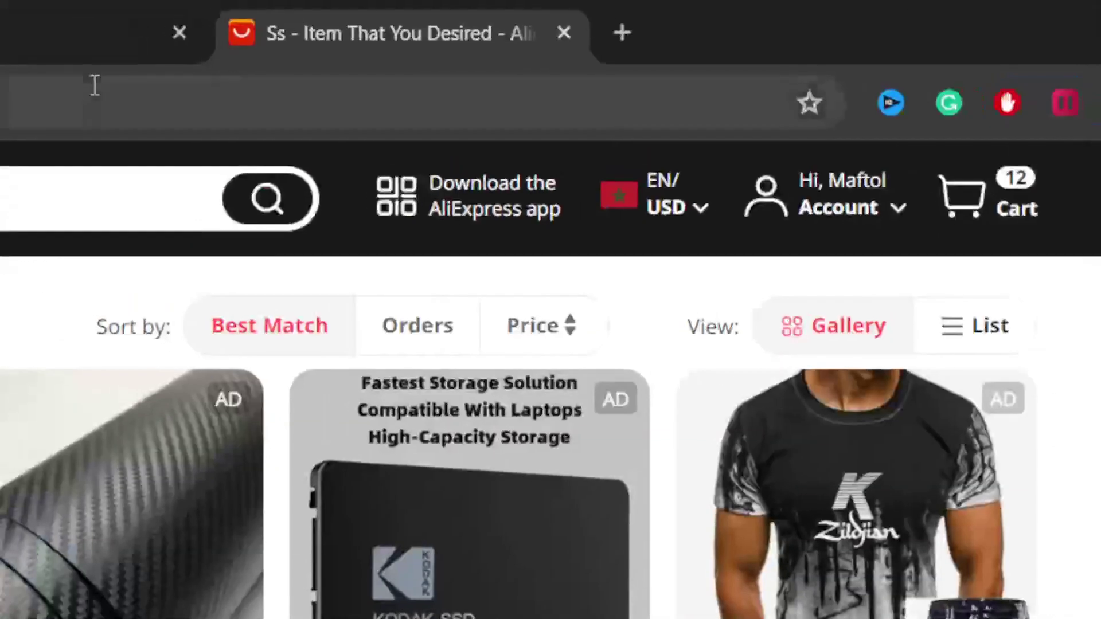
pyautogui.moveTo(199, 89)
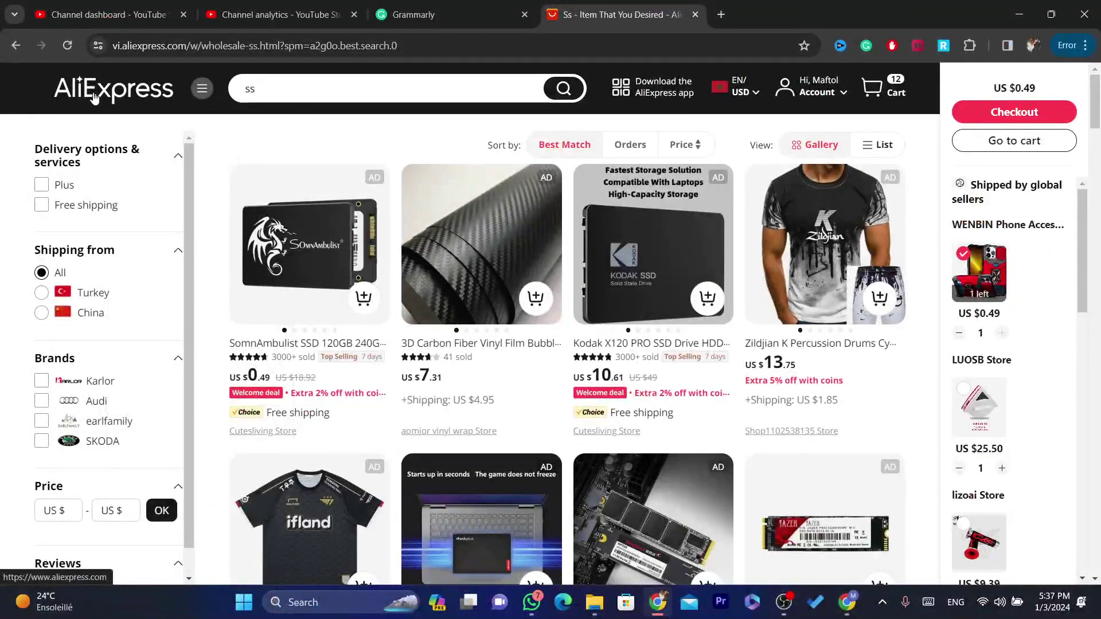
pyautogui.click(113, 89)
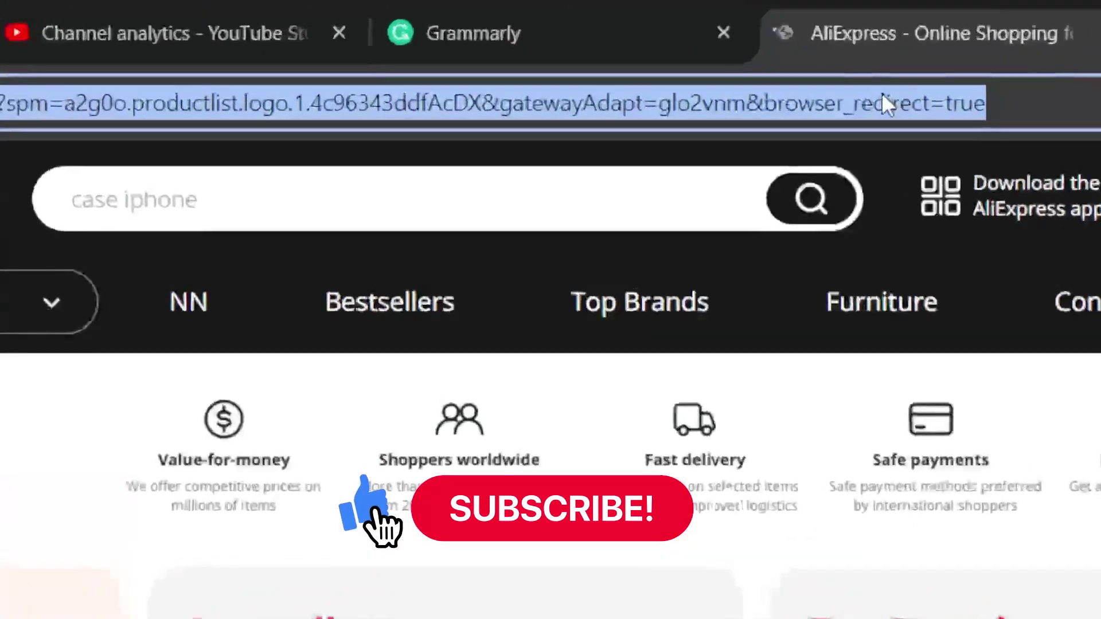
# - Scroll to the footer's Collaborate with us section showing Affiliate program
pyautogui.scroll(-5, 1100, 322)
pyautogui.scroll(-10, 1097, 518)
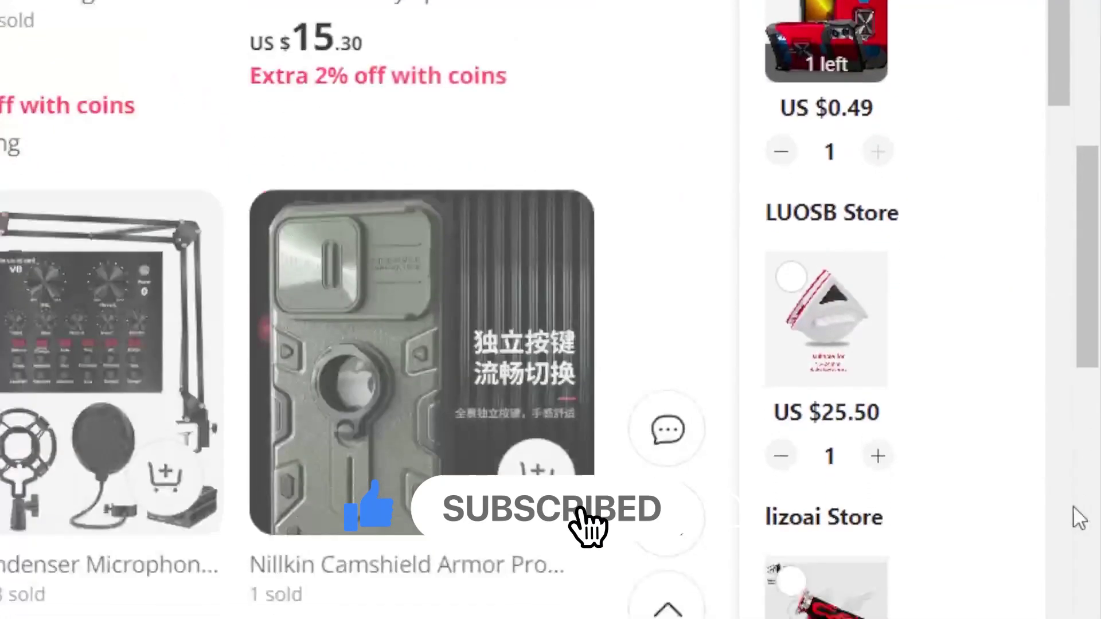
pyautogui.scroll(-10, 734, 524)
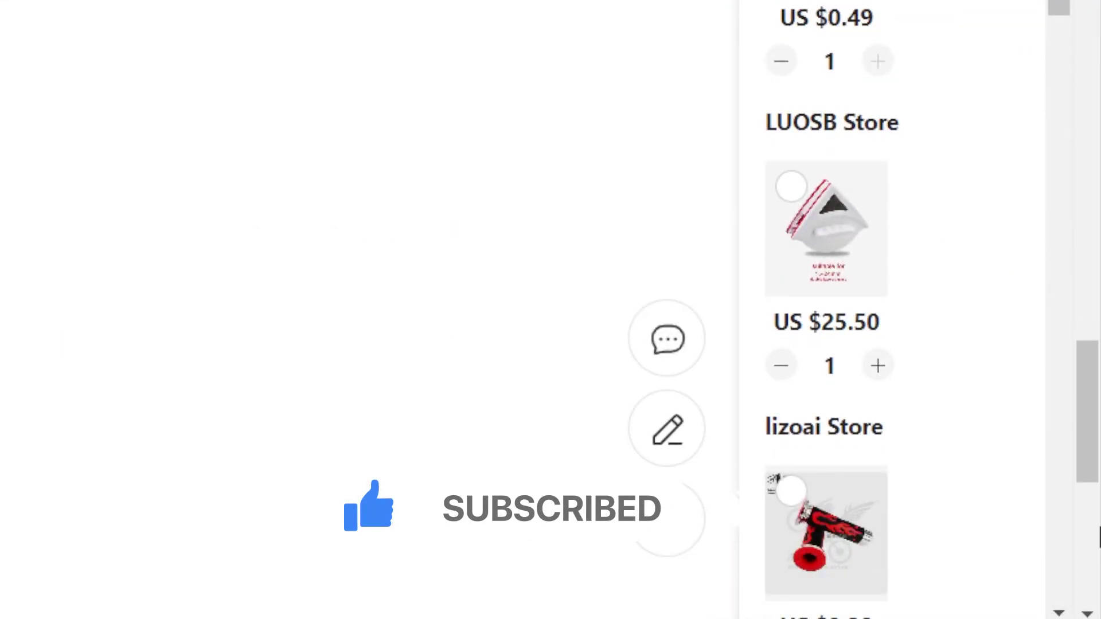
pyautogui.scroll(-10, 1099, 536)
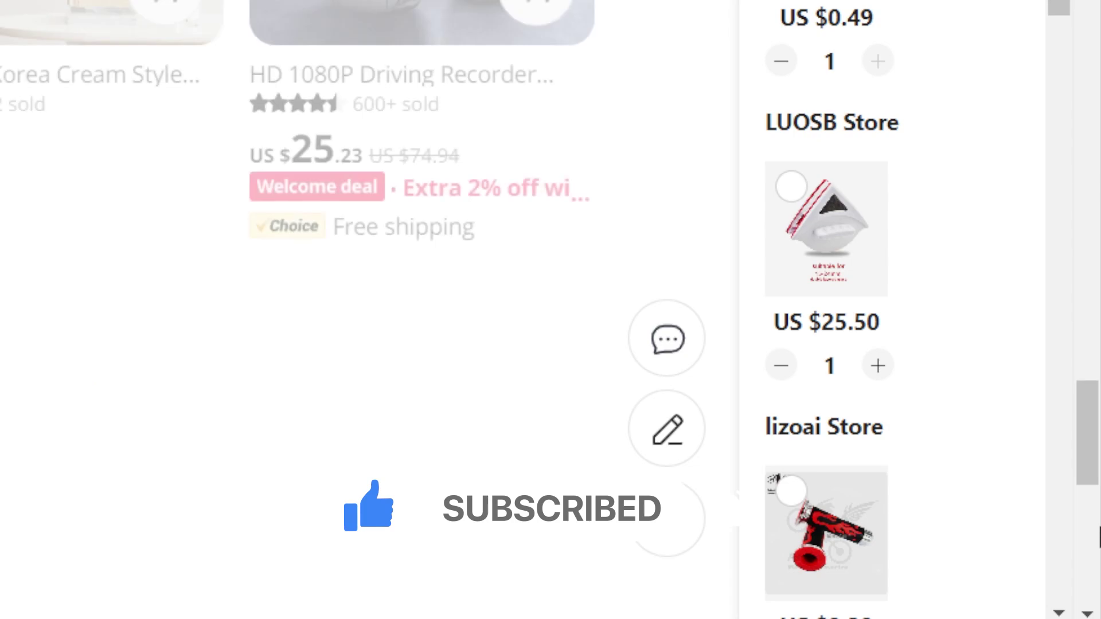
pyautogui.scroll(-10, 1098, 536)
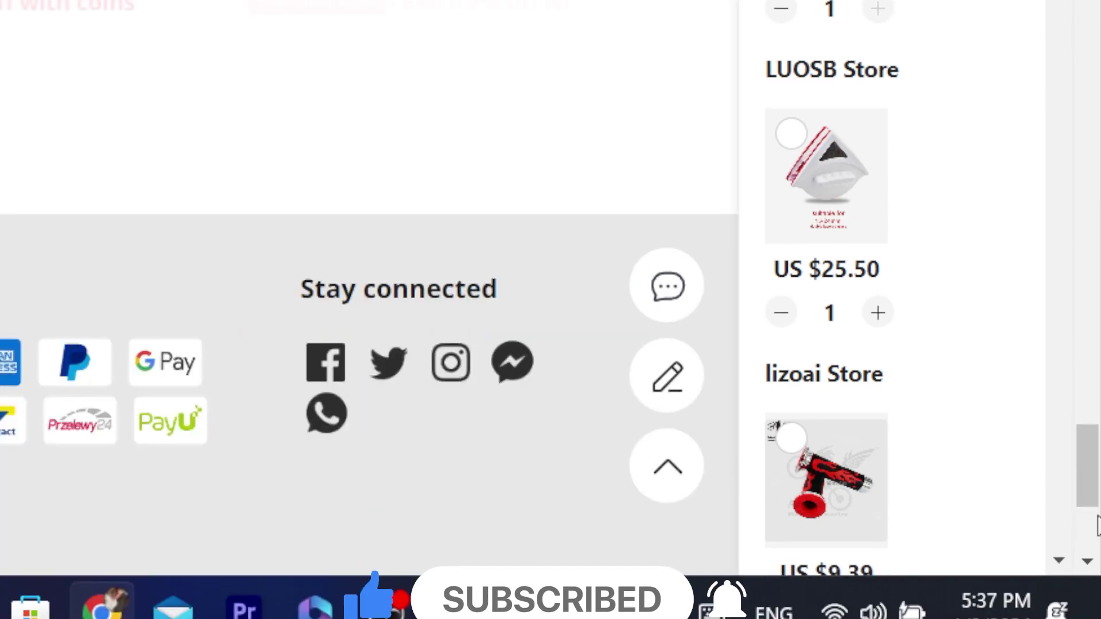
pyautogui.scroll(-10, 1099, 499)
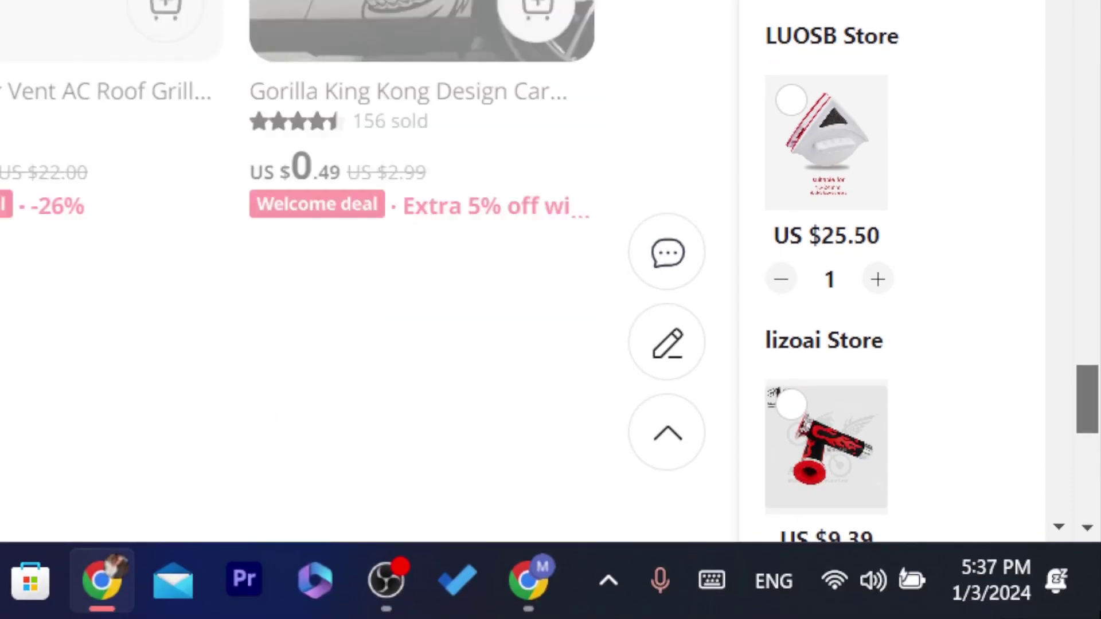
pyautogui.scroll(-5, 1096, 503)
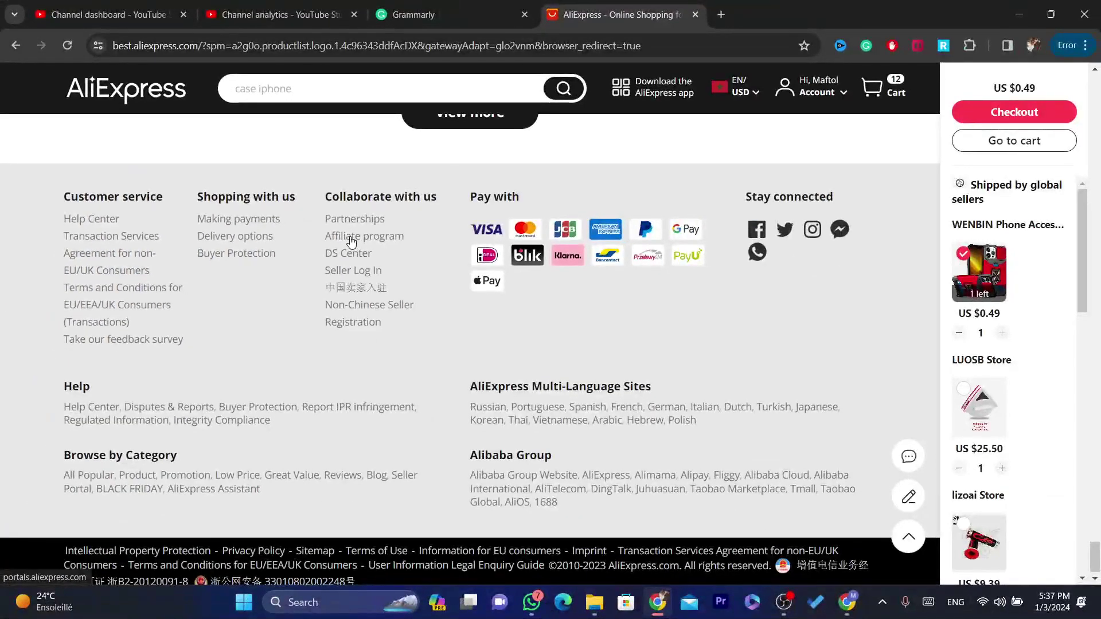
# - Open the Affiliate program Portals dashboard showing zero orders and 0.00 USD earnings
pyautogui.click(353, 238)
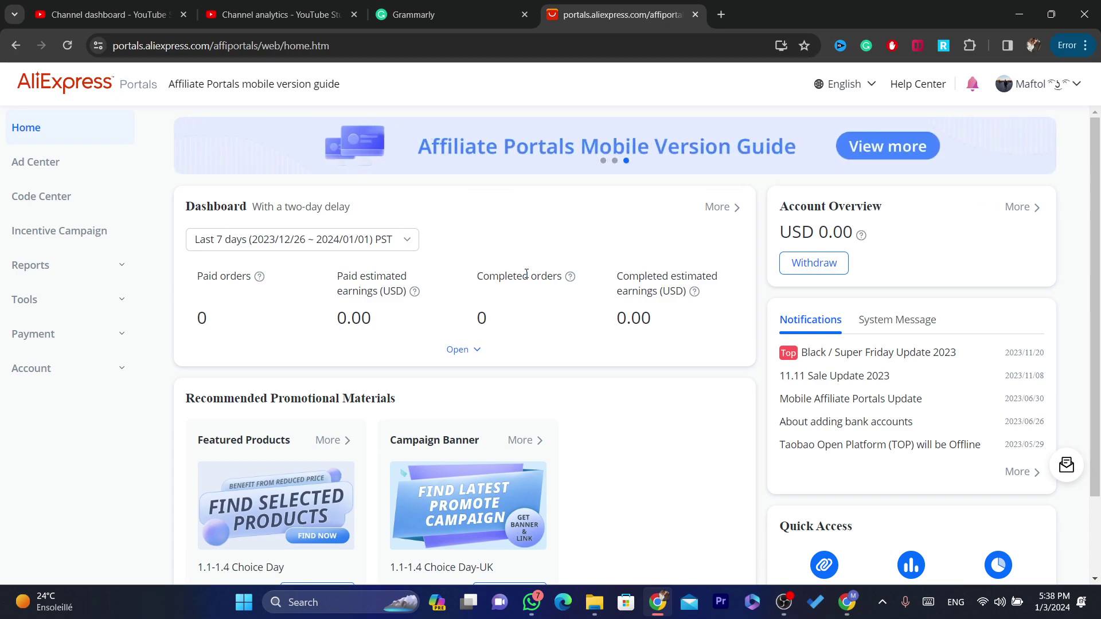
pyautogui.click(445, 40)
pyautogui.write('how to sign up for aliexpress affiliate program')
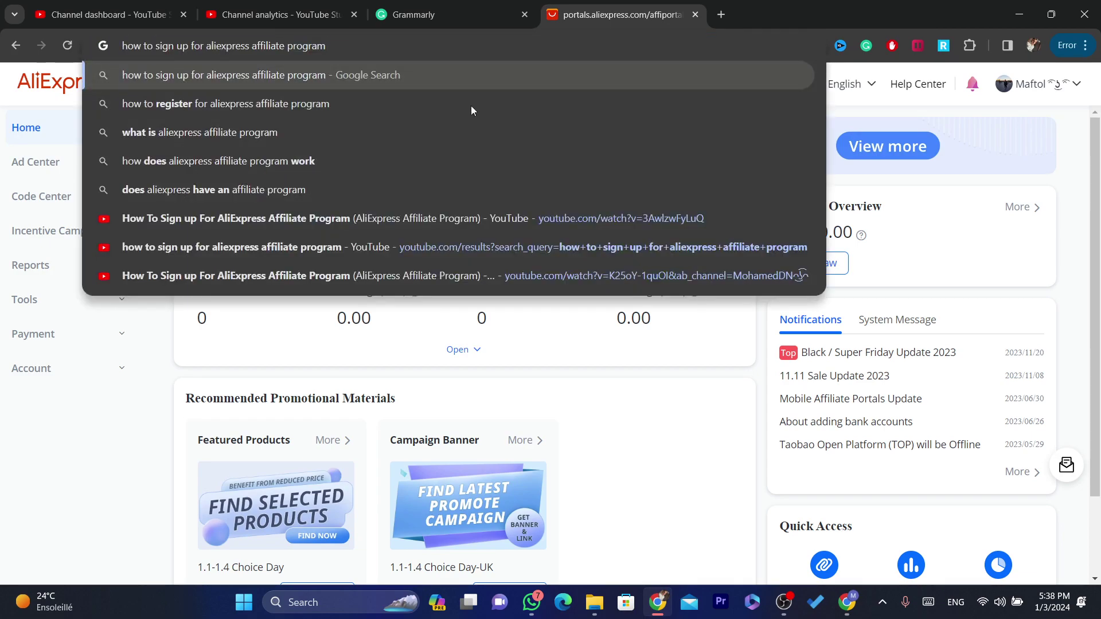
pyautogui.click(548, 389)
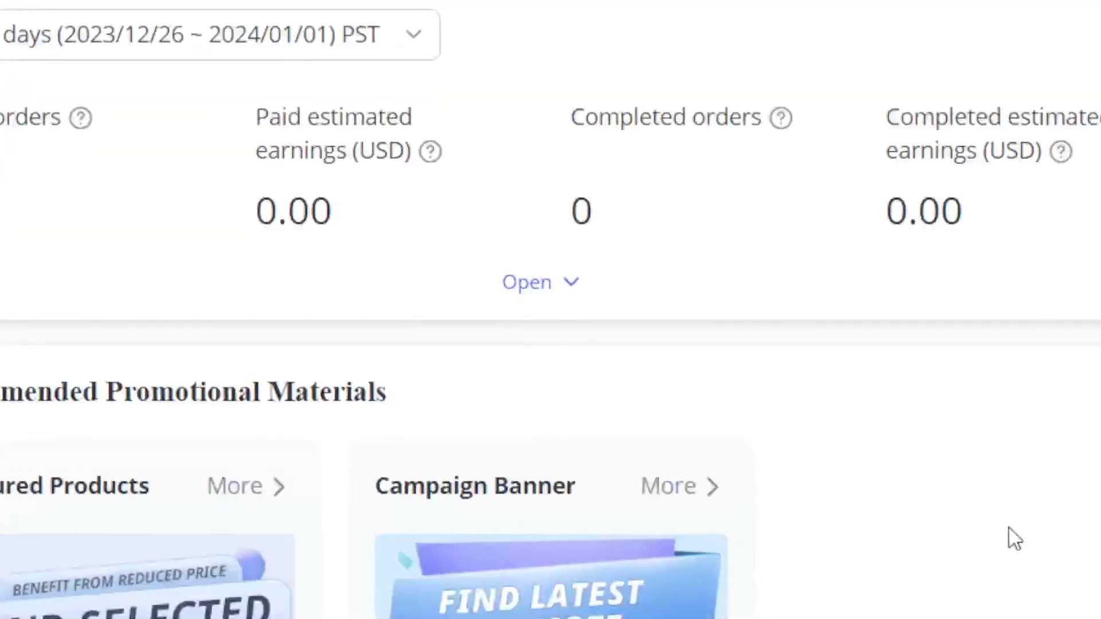
pyautogui.scroll(2, 728, 109)
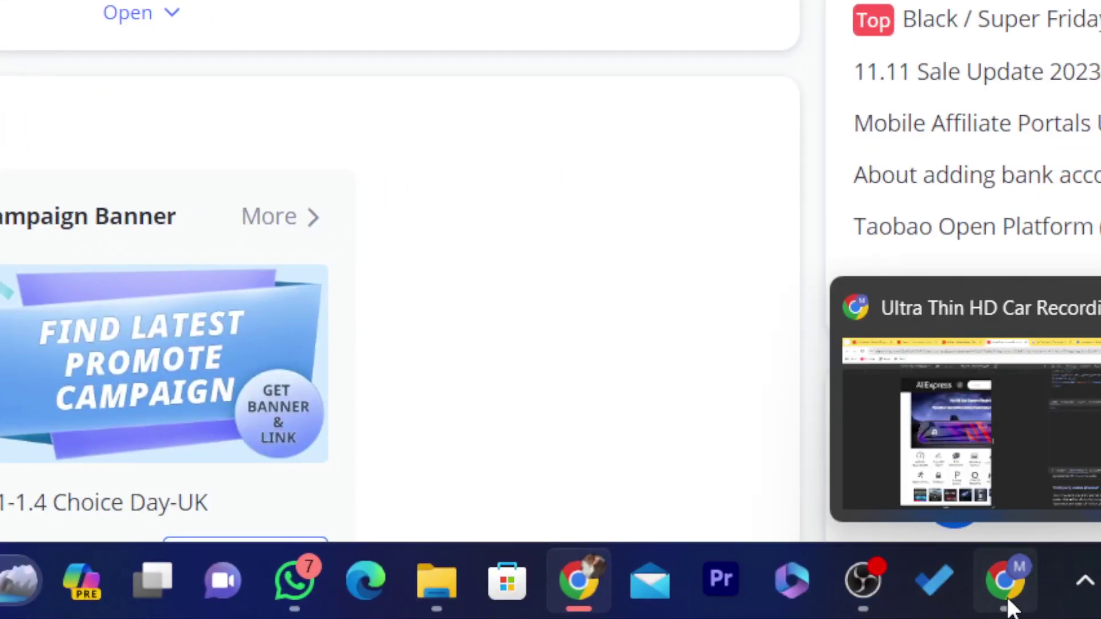
# - Switch to the other Chrome window's search results tab
pyautogui.click(1007, 599)
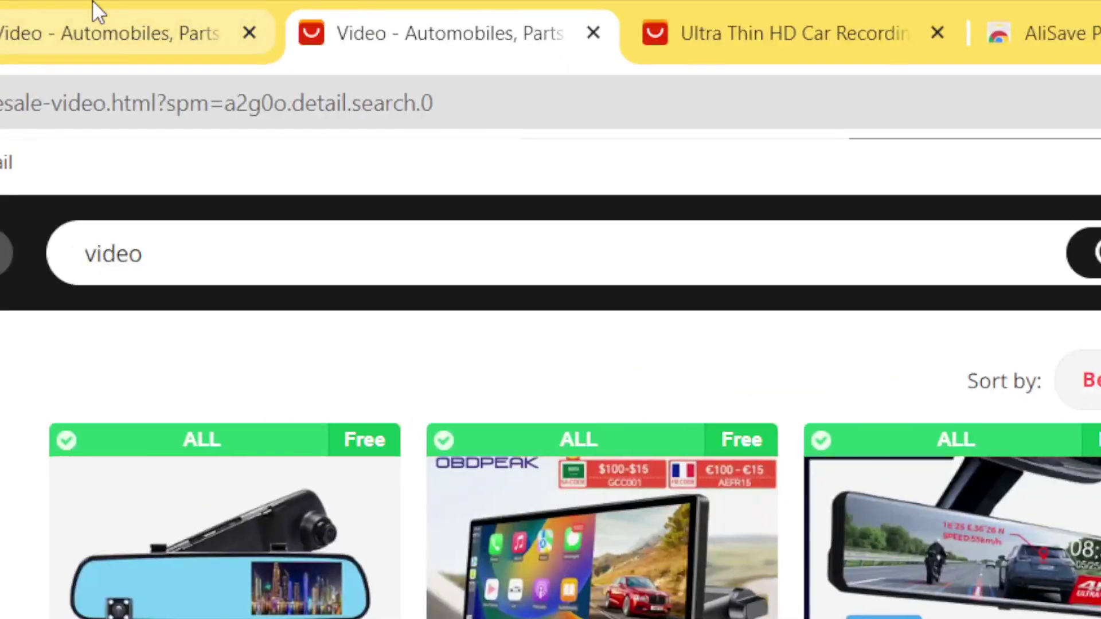
pyautogui.click(91, 8)
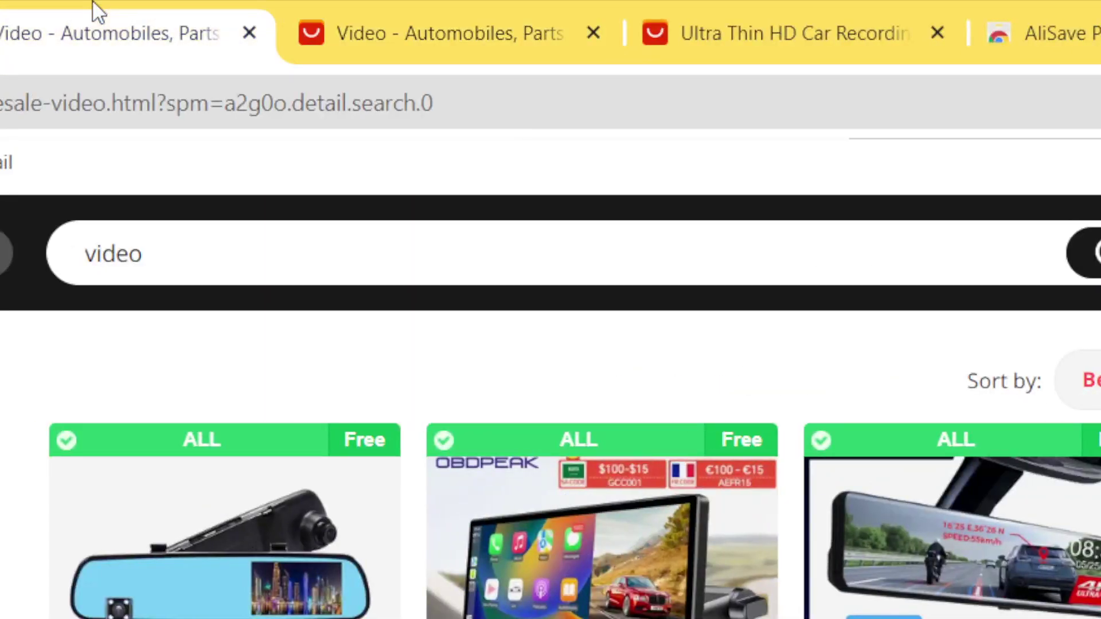
pyautogui.scroll(-10, 905, 376)
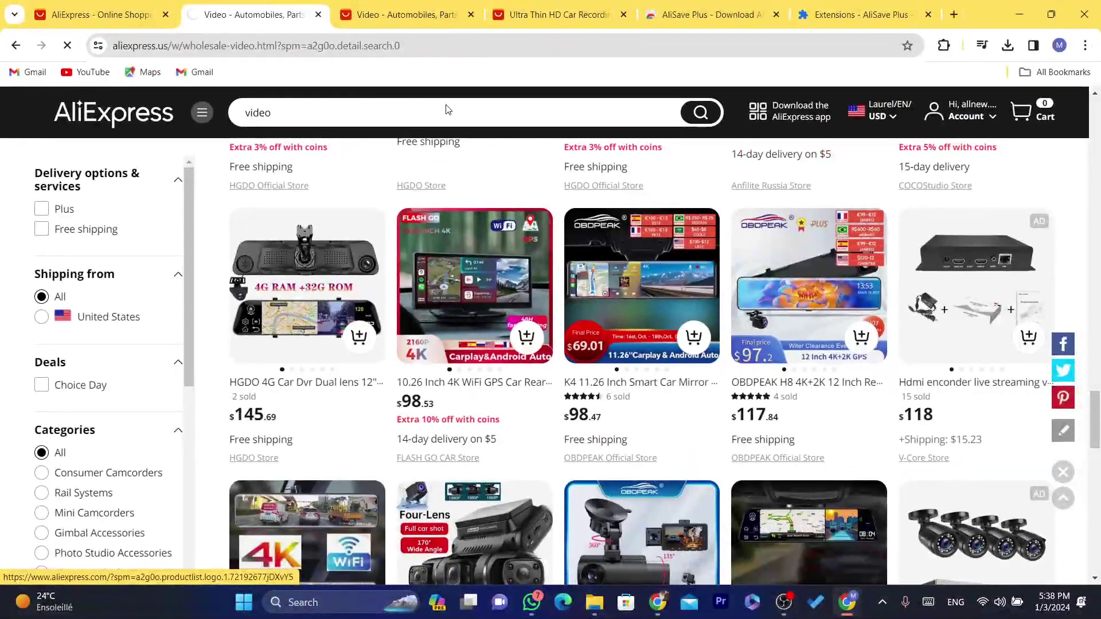
# - Go to the AliExpress home page, close the Choice Day popup, and reach the footer
pyautogui.click(114, 113)
pyautogui.scroll(-10, 1097, 292)
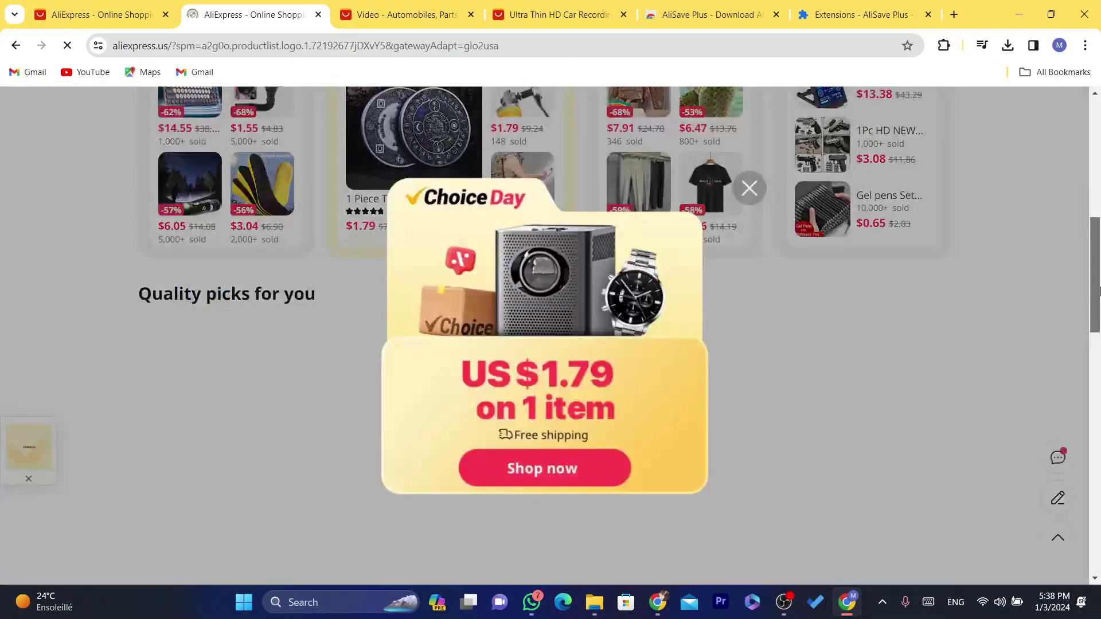
pyautogui.scroll(-5, 1098, 293)
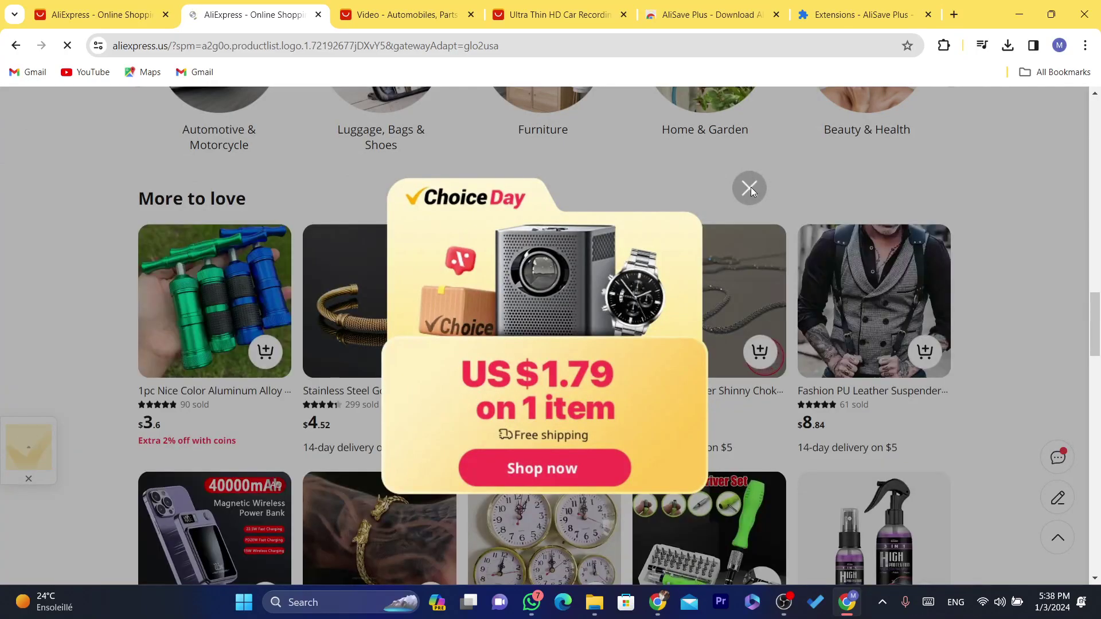
pyautogui.click(749, 187)
pyautogui.moveTo(1095, 324); pyautogui.dragTo(1096, 574)
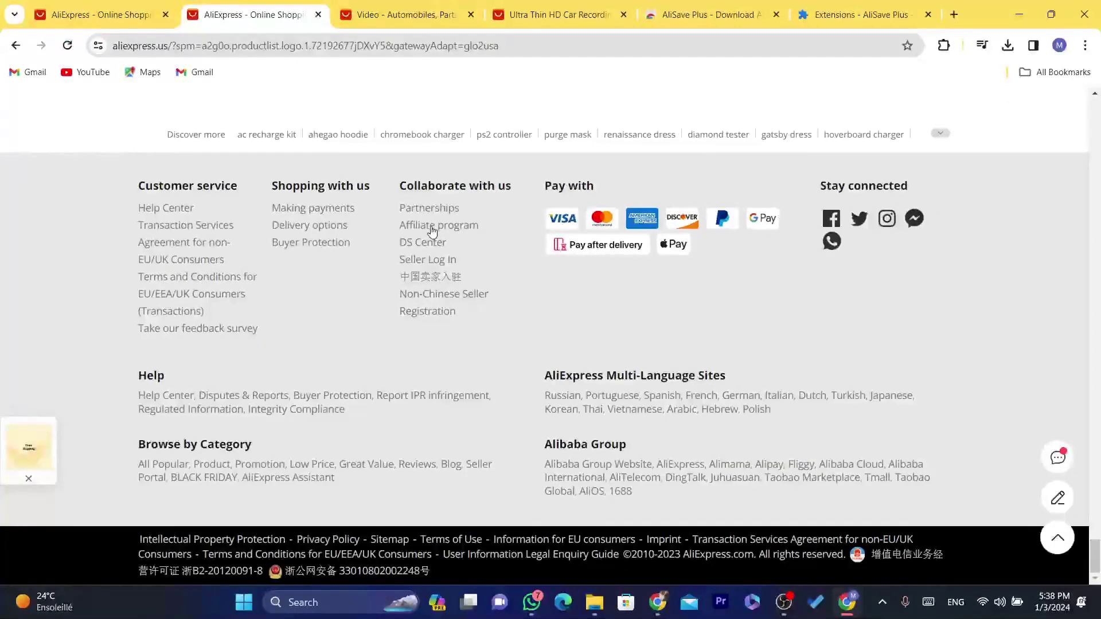
# - Open the affiliate program page and start joining to reach the registration form
pyautogui.click(424, 229)
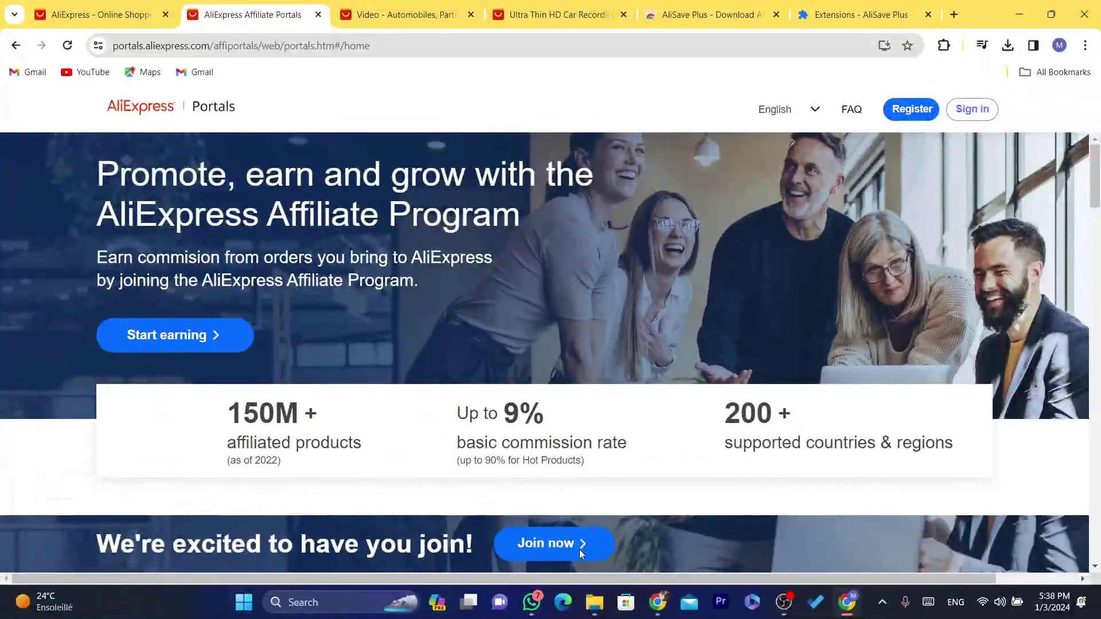
pyautogui.click(578, 545)
pyautogui.click(312, 46)
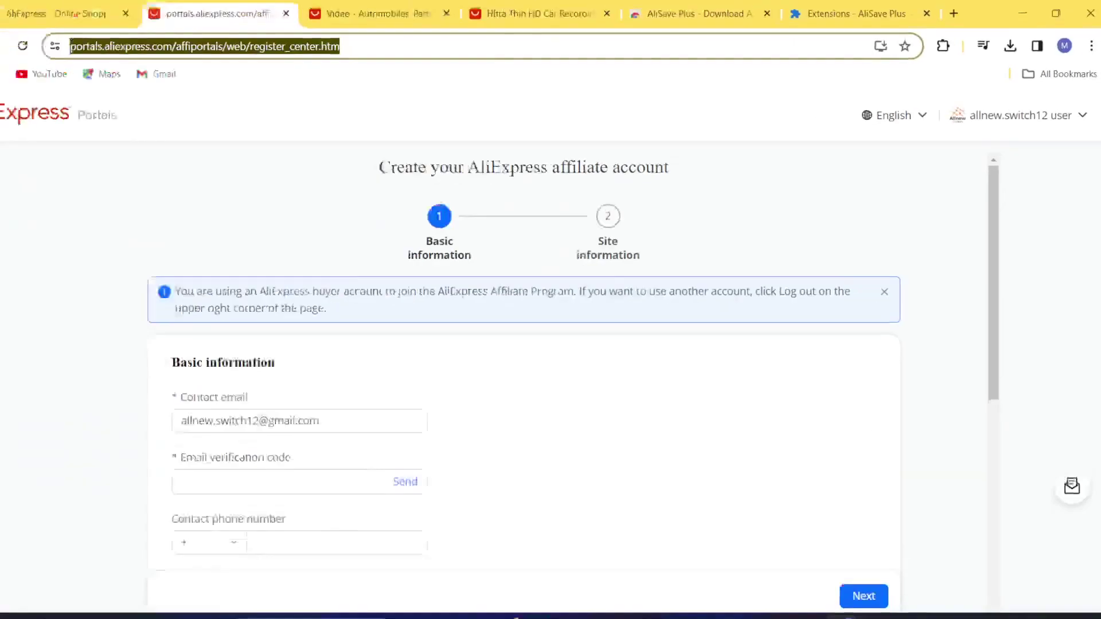
pyautogui.scroll(-3, 995, 232)
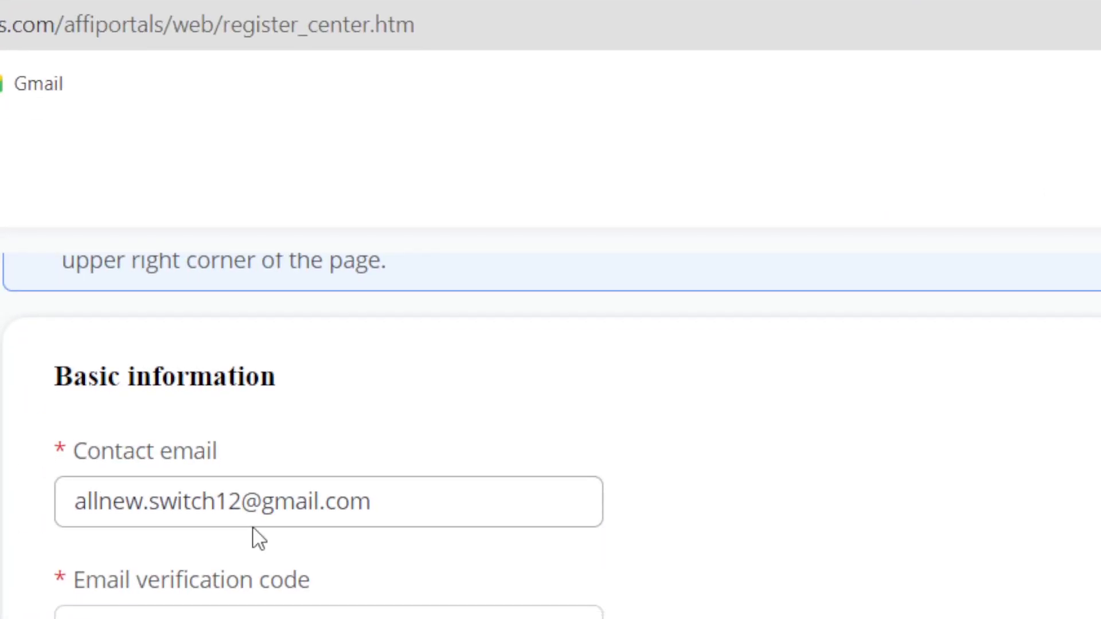
# - Request a verification code for the contact email and select the email text
pyautogui.click(214, 525)
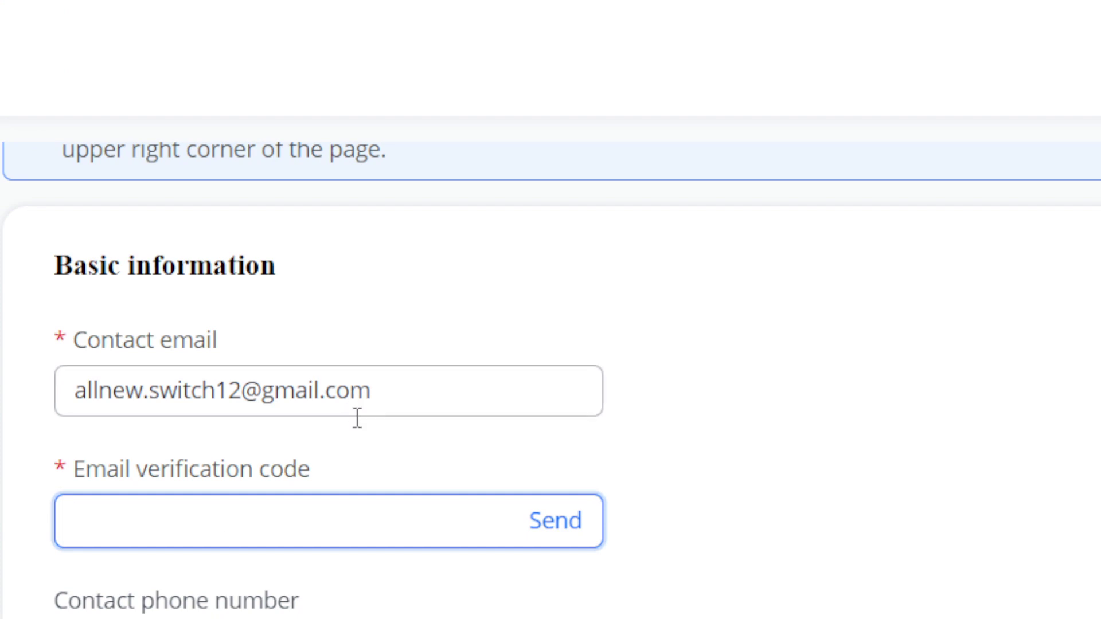
pyautogui.click(552, 518)
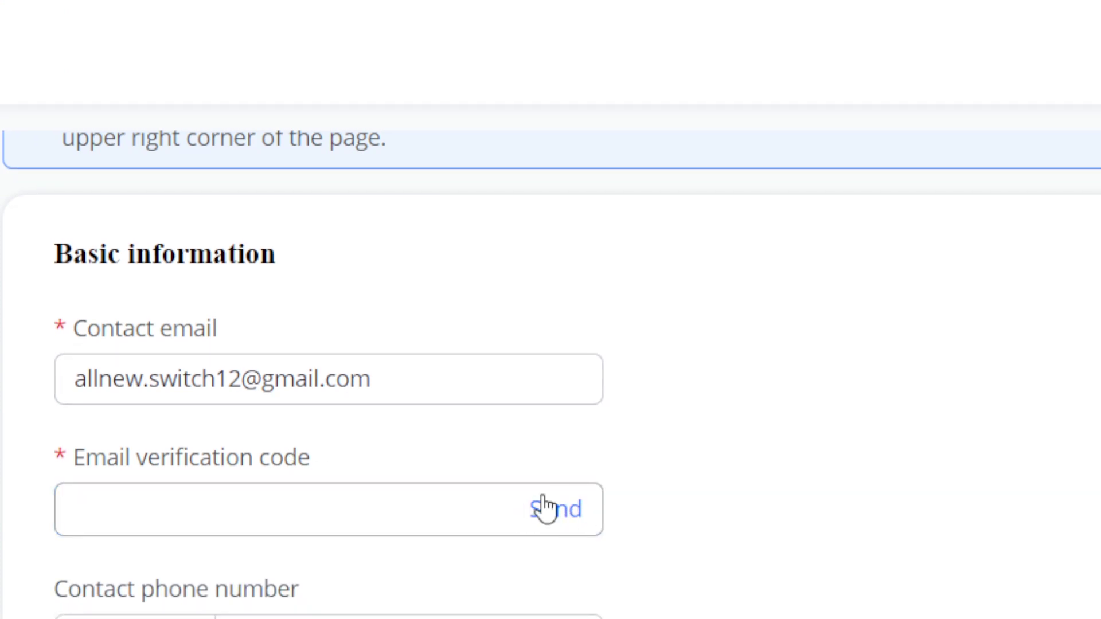
pyautogui.click(545, 507)
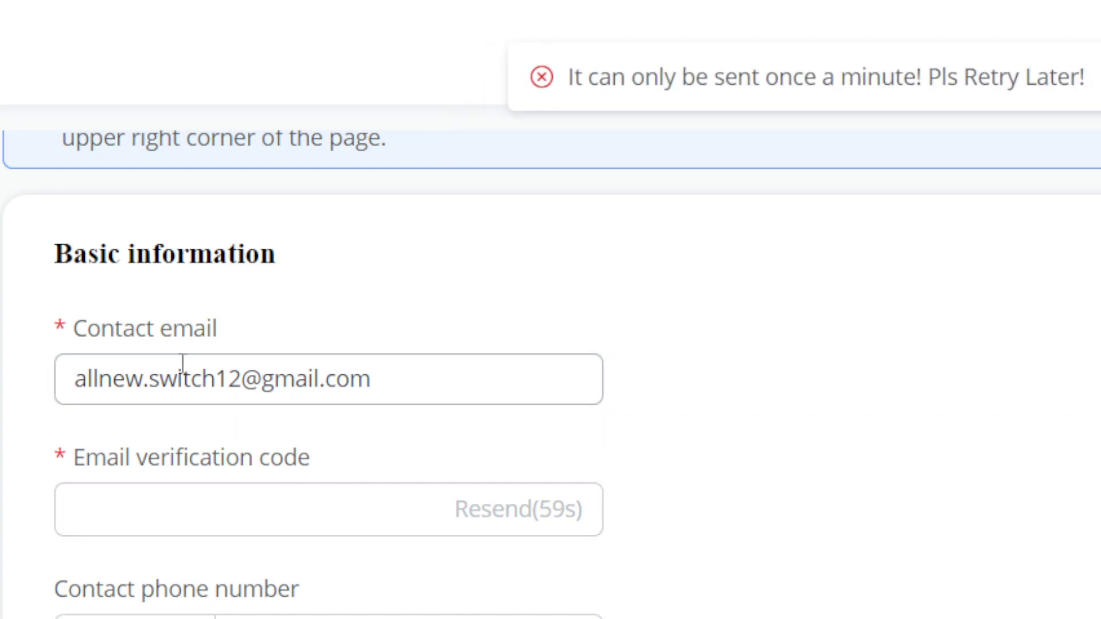
pyautogui.click(166, 375)
pyautogui.hotkey('ctrl', 'a')
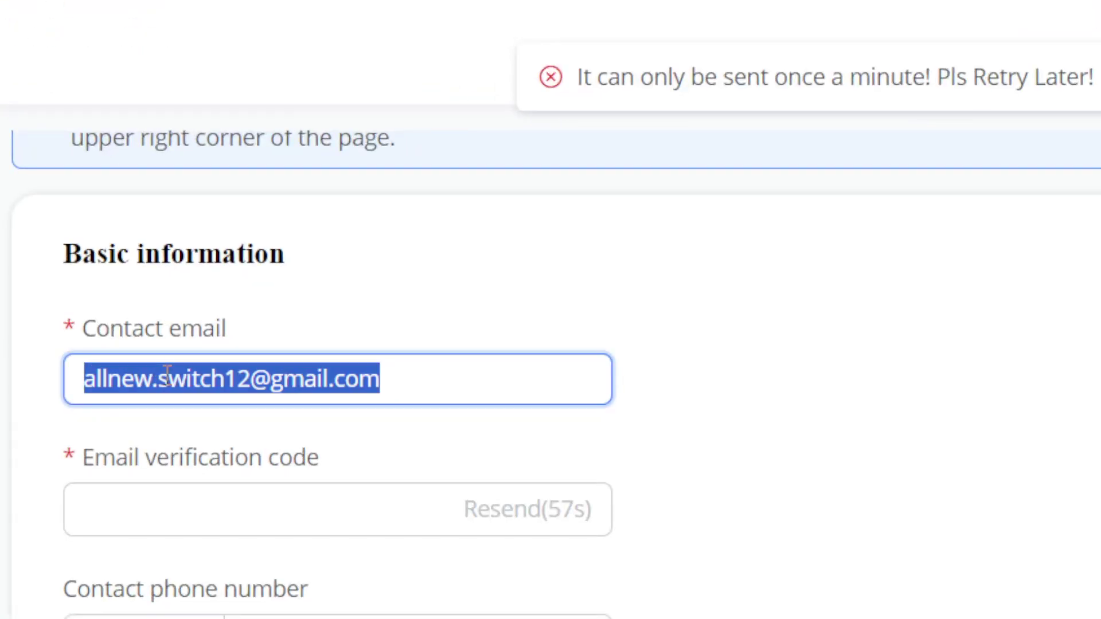
pyautogui.click(265, 512)
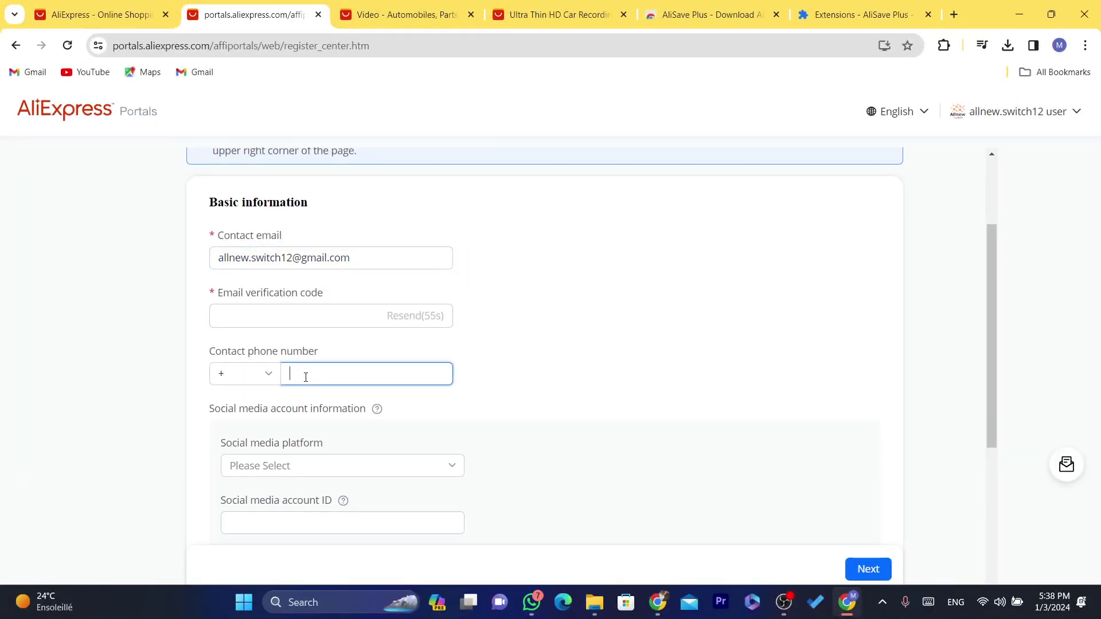
pyautogui.moveTo(991, 300); pyautogui.dragTo(993, 310)
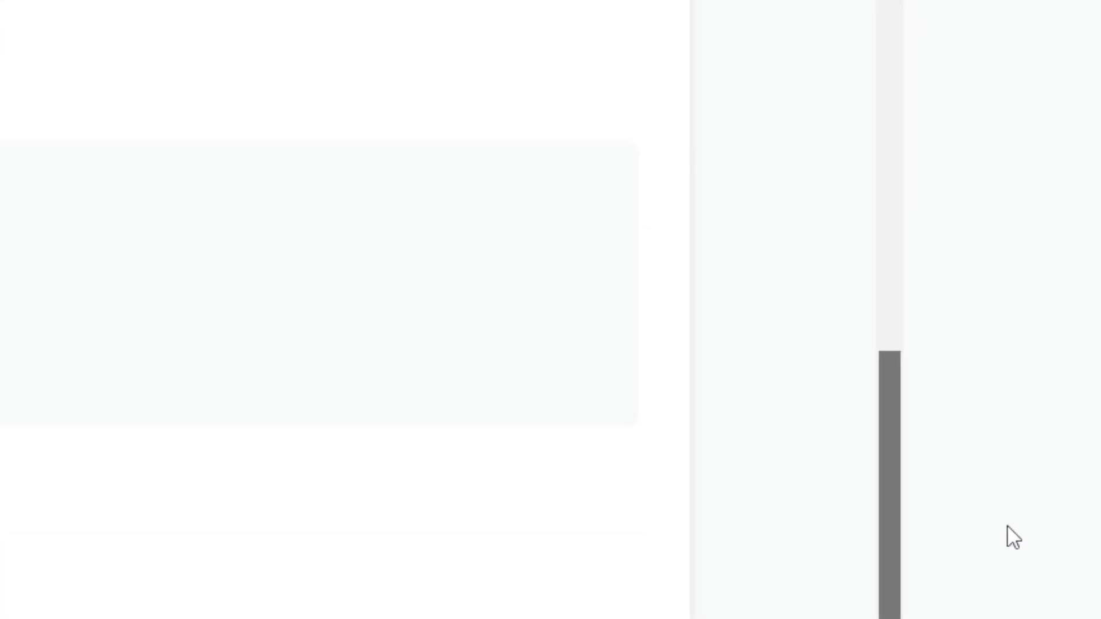
# - Choose Facebook as the social media platform
pyautogui.click(172, 217)
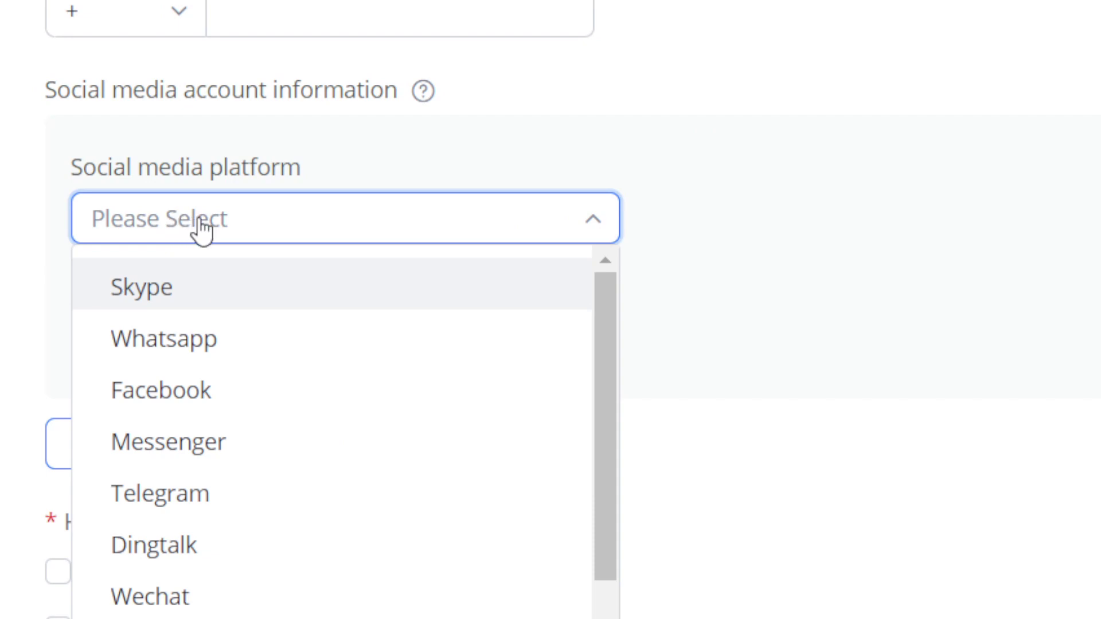
pyautogui.click(230, 401)
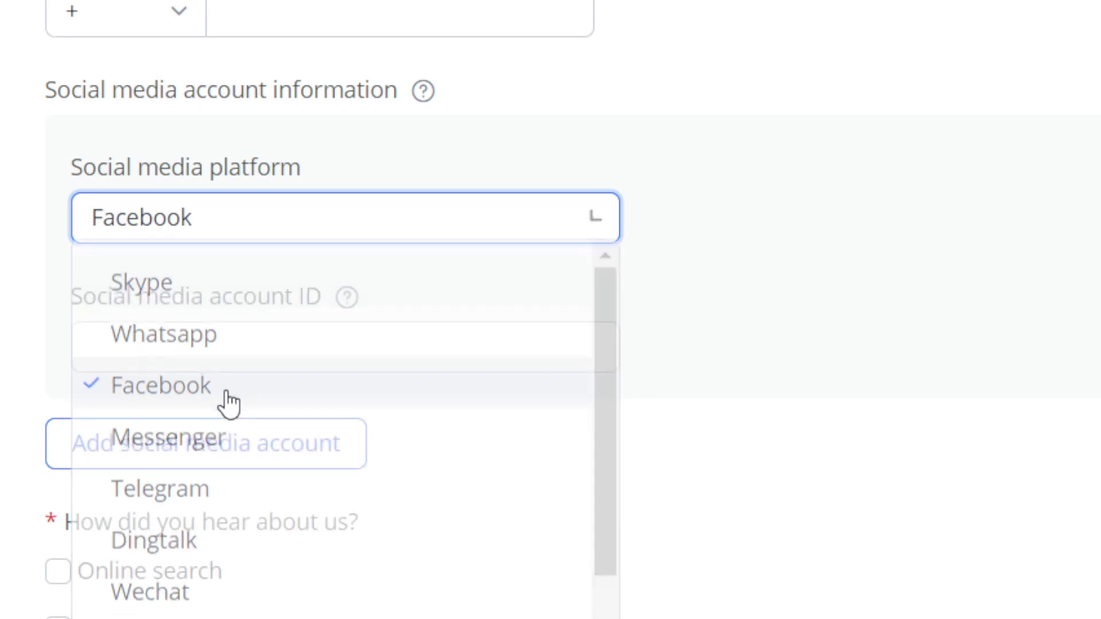
pyautogui.click(201, 216)
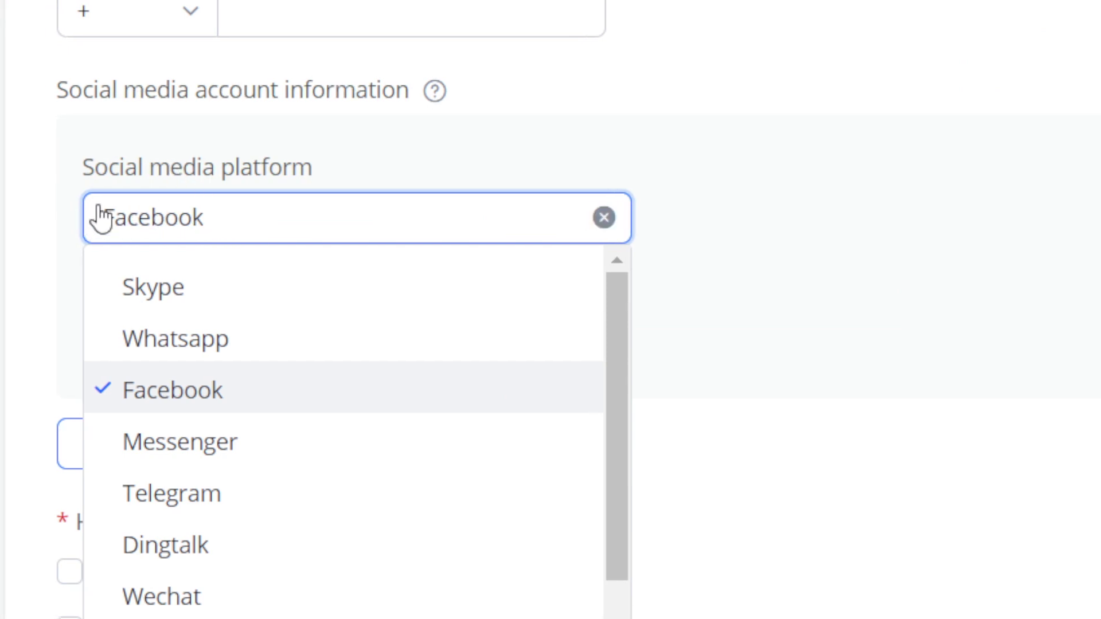
pyautogui.click(97, 142)
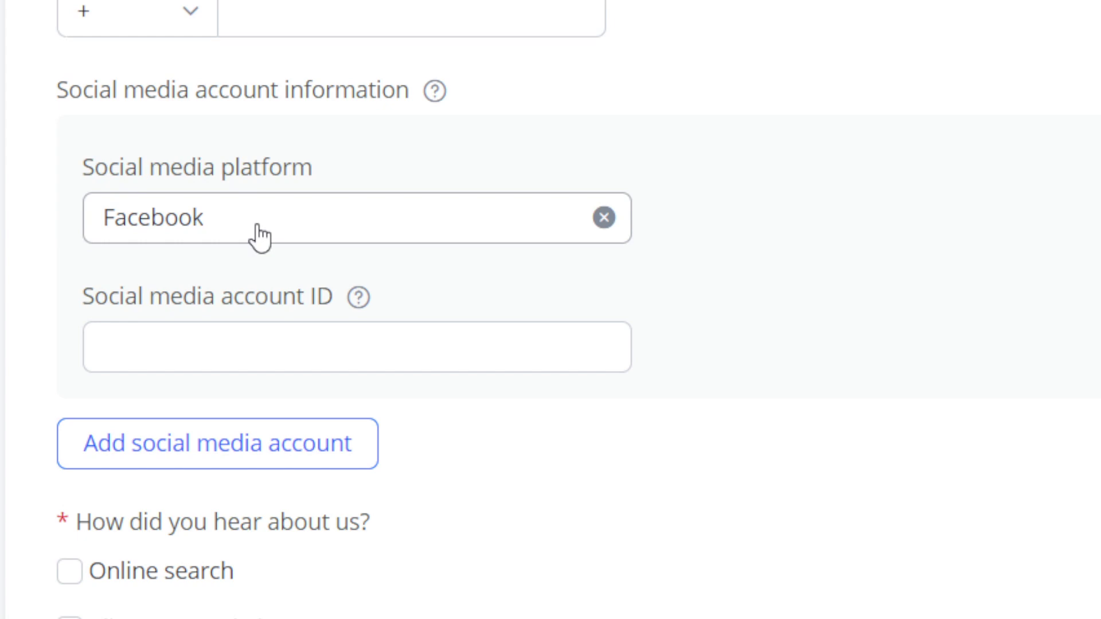
pyautogui.click(253, 342)
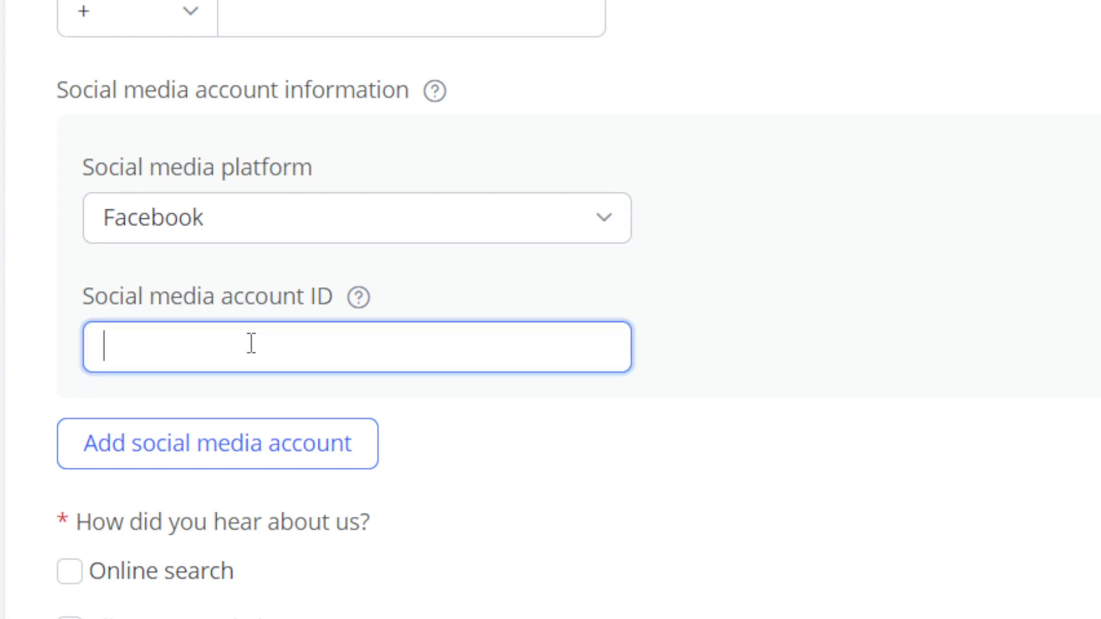
pyautogui.click(244, 235)
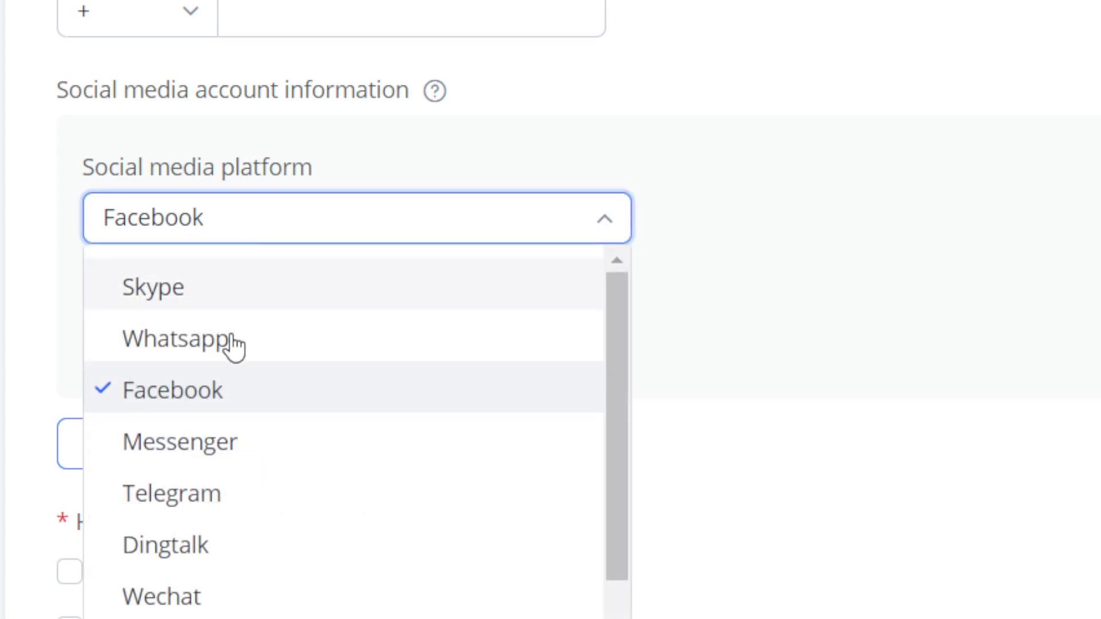
pyautogui.click(175, 392)
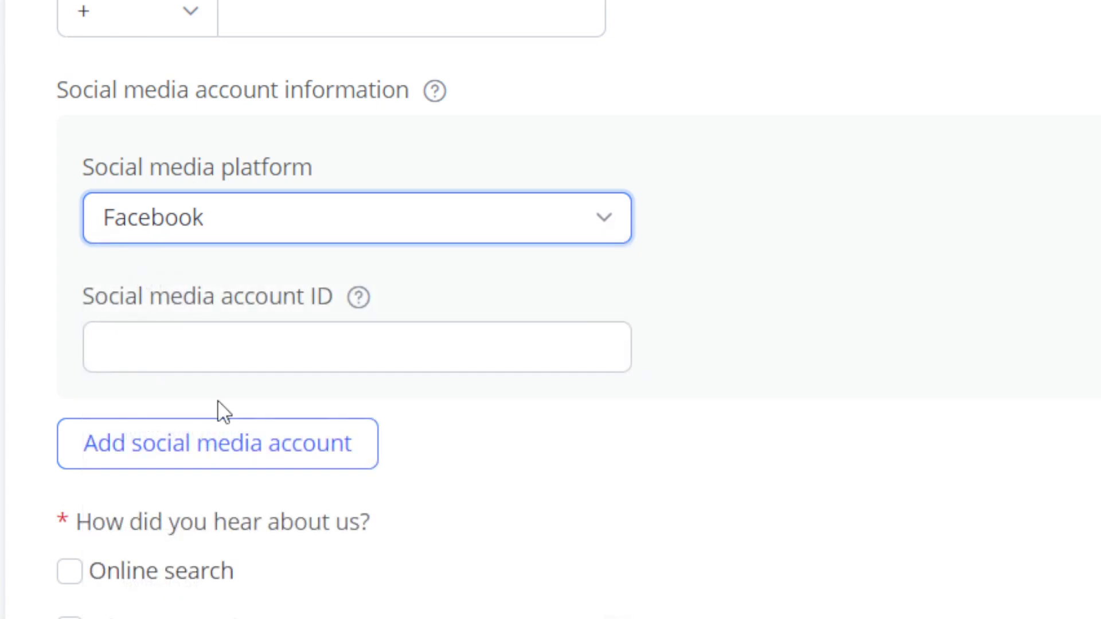
# - Read the account ID help text and focus the Social media account ID field
pyautogui.click(199, 330)
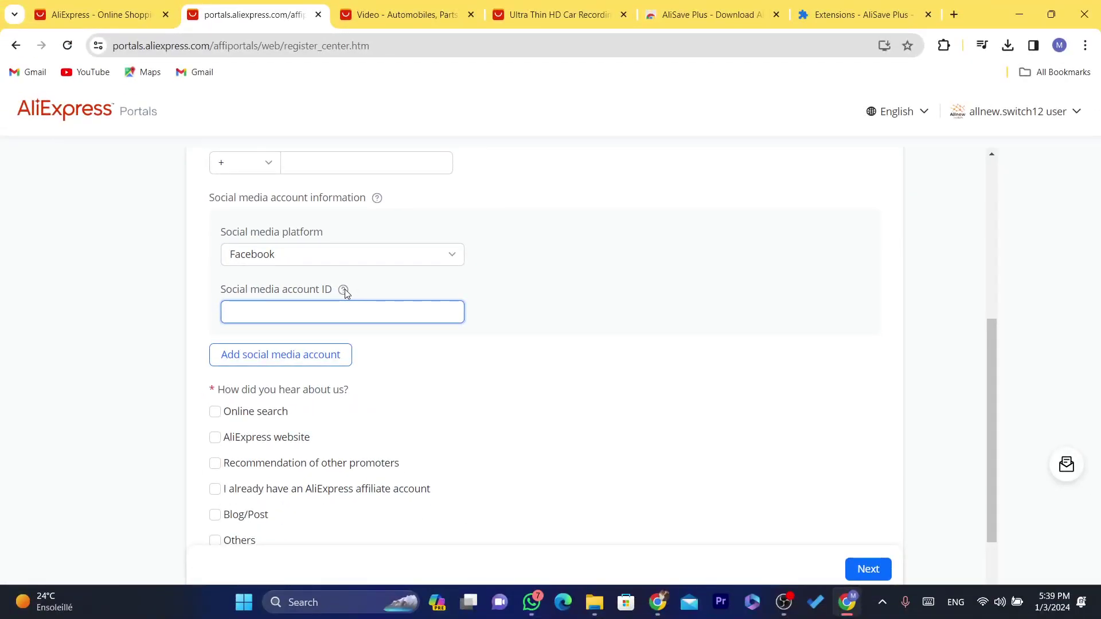
pyautogui.moveTo(345, 293)
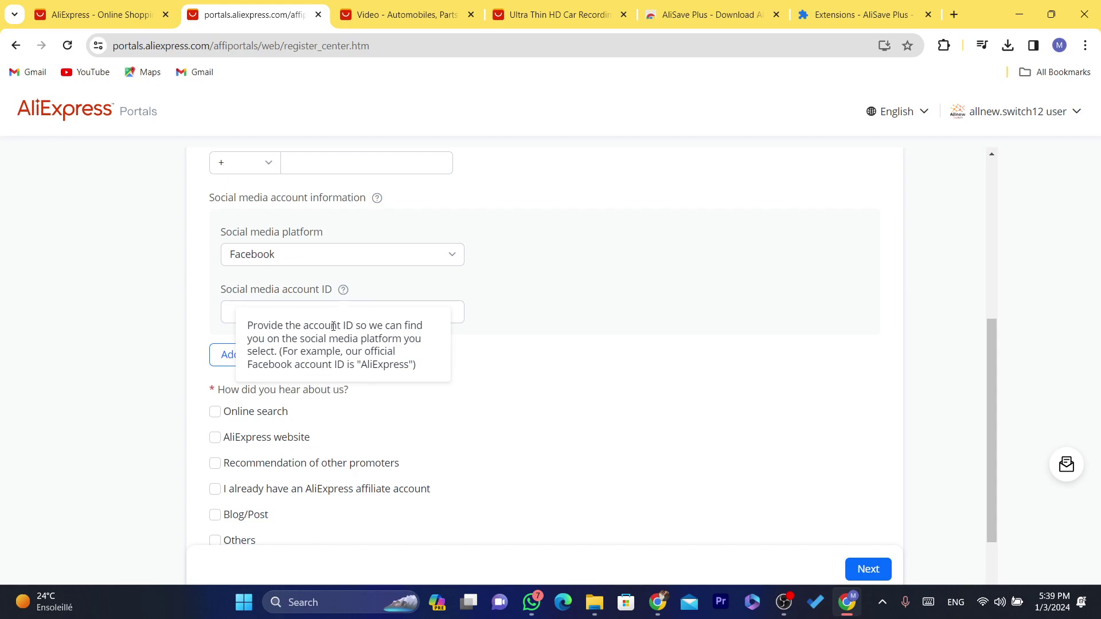
pyautogui.moveTo(365, 333); pyautogui.dragTo(400, 353)
pyautogui.click(325, 342)
pyautogui.moveTo(324, 340); pyautogui.dragTo(361, 351)
pyautogui.click(297, 353)
pyautogui.click(271, 304)
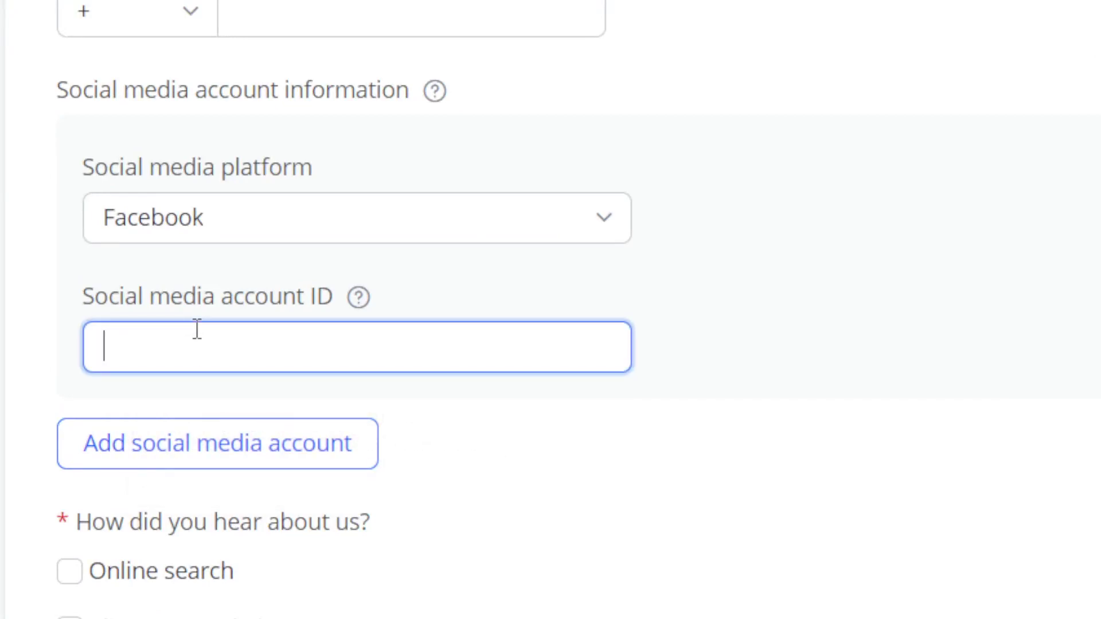
# - Open Facebook from the address bar suggestion
pyautogui.click(443, 12)
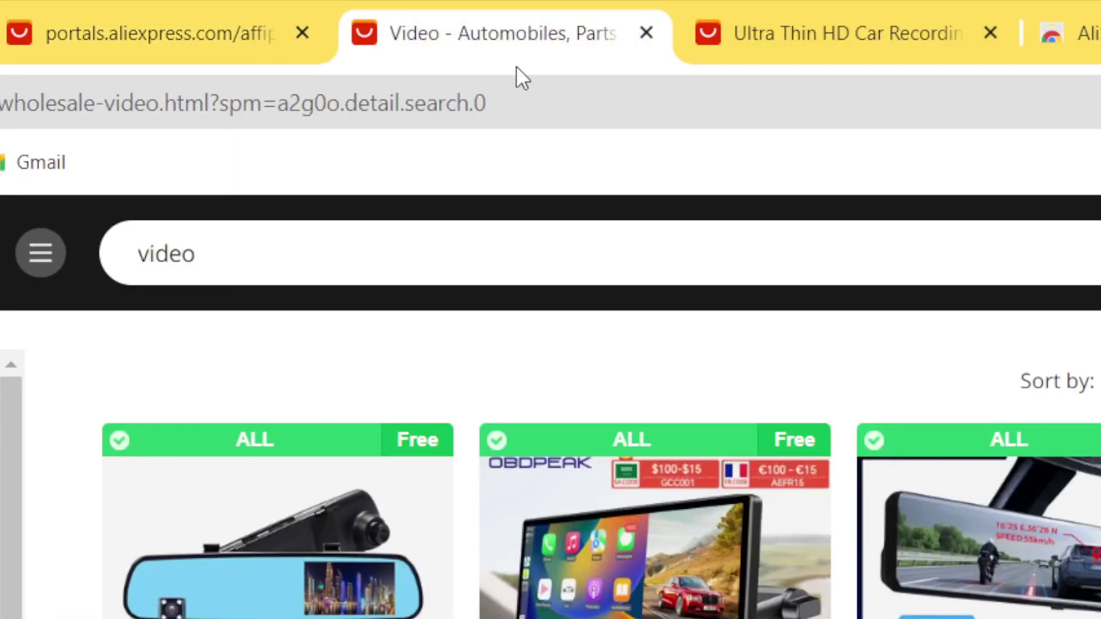
pyautogui.click(545, 101)
pyautogui.write('f')
pyautogui.click(431, 174)
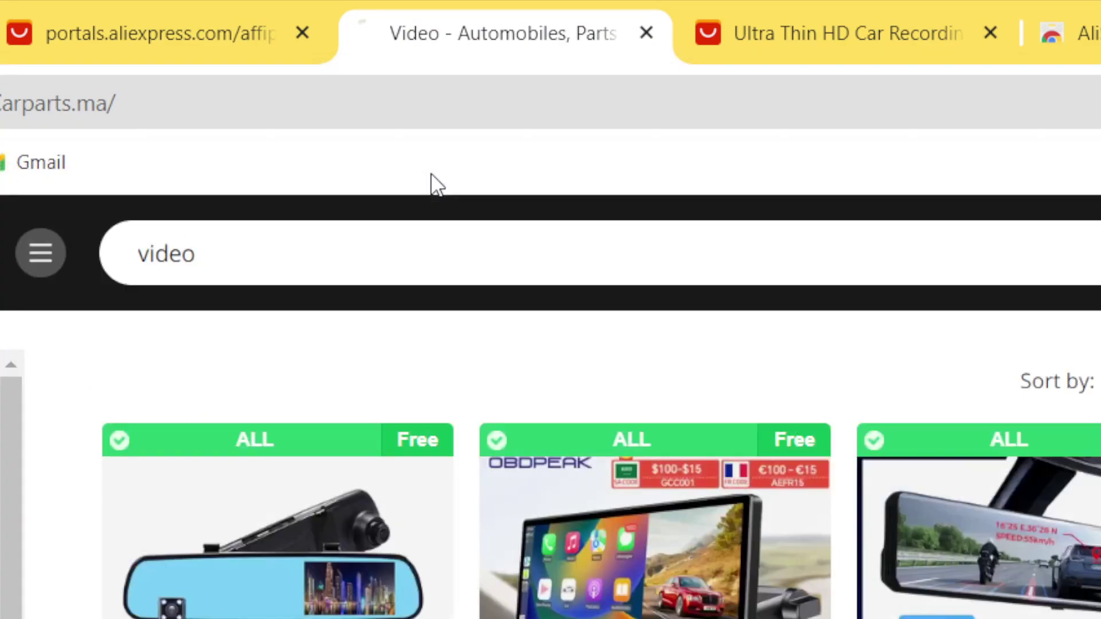
pyautogui.click(251, 108)
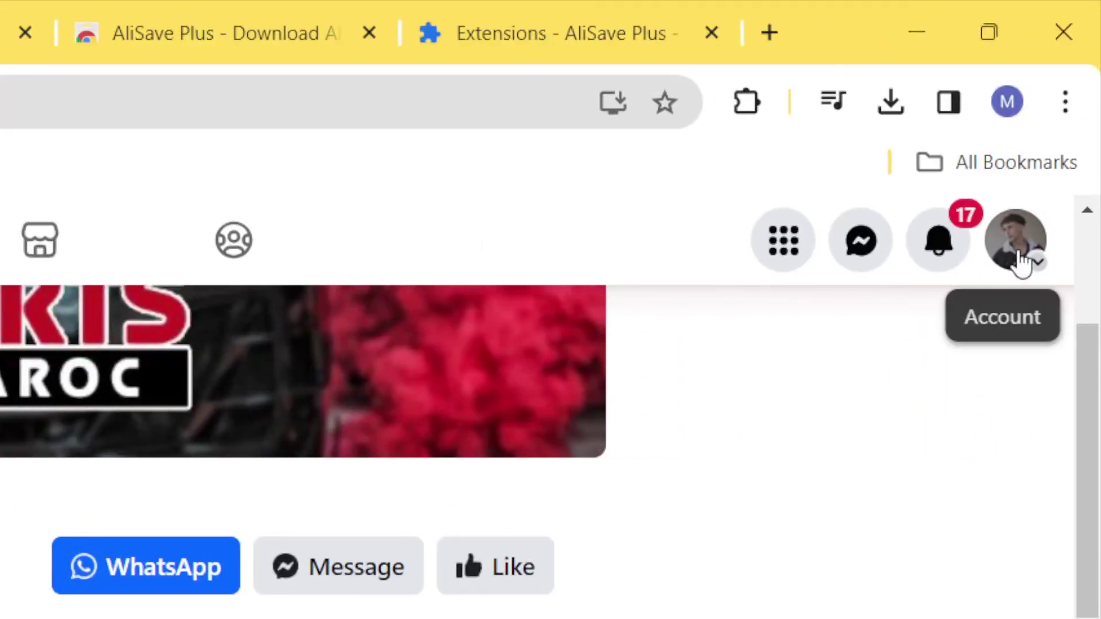
# - Switch to the personal profile and copy its numeric ID from the URL
pyautogui.click(1013, 268)
pyautogui.click(735, 338)
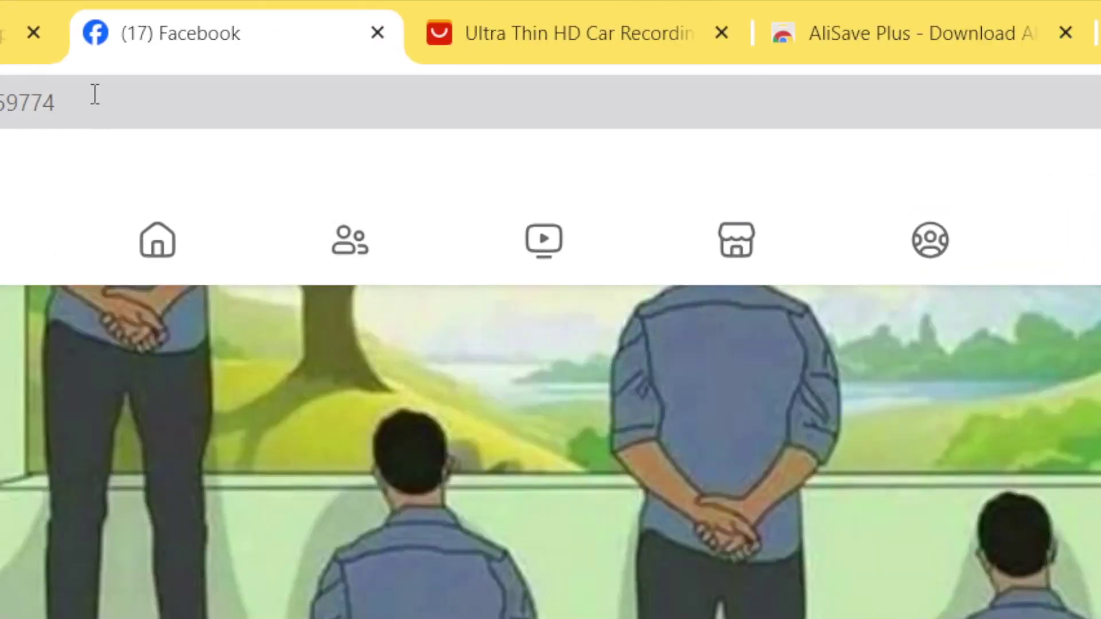
pyautogui.moveTo(96, 98); pyautogui.dragTo(0, 112)
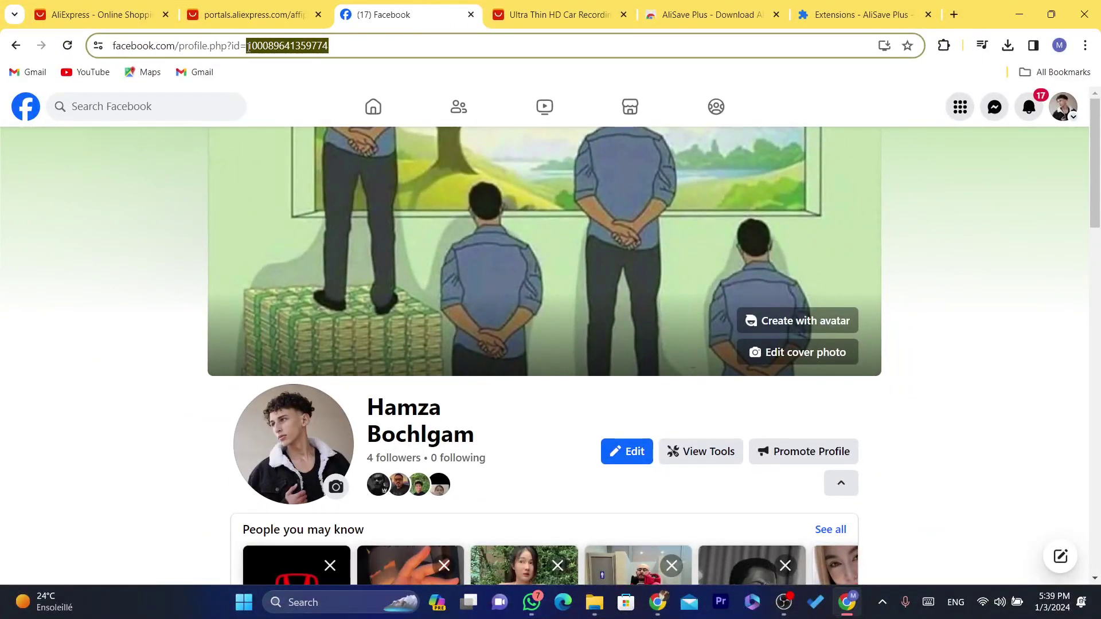
pyautogui.hotkey('ctrl', 'c')
# - Paste the Facebook profile ID into the Social media account ID field
pyautogui.click(265, 10)
pyautogui.click(299, 312)
pyautogui.hotkey('ctrl', 'v')
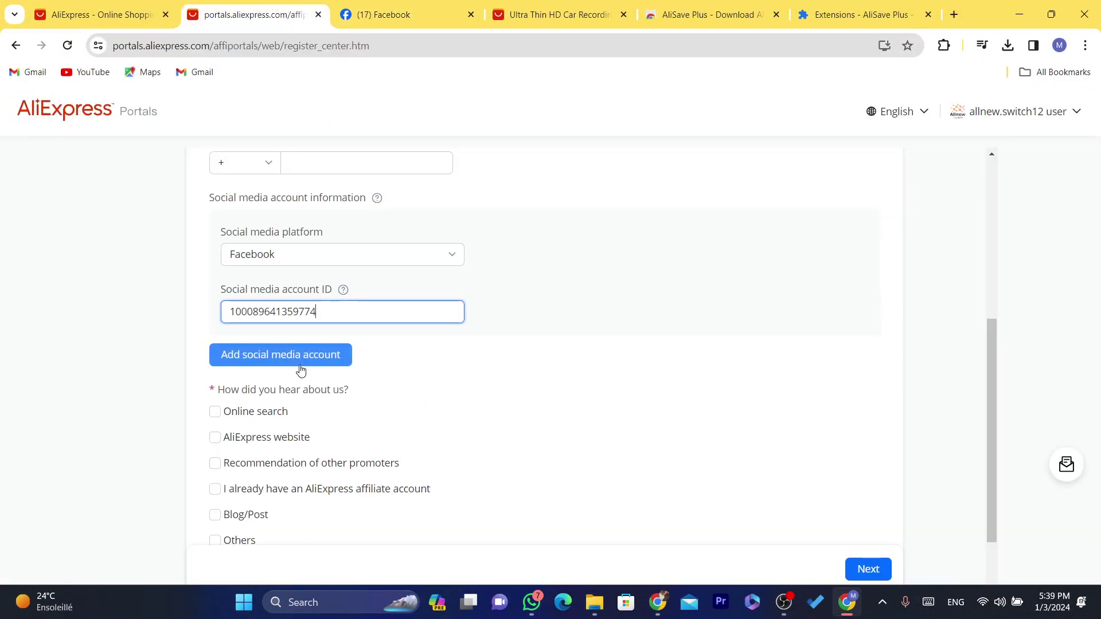
pyautogui.click(587, 396)
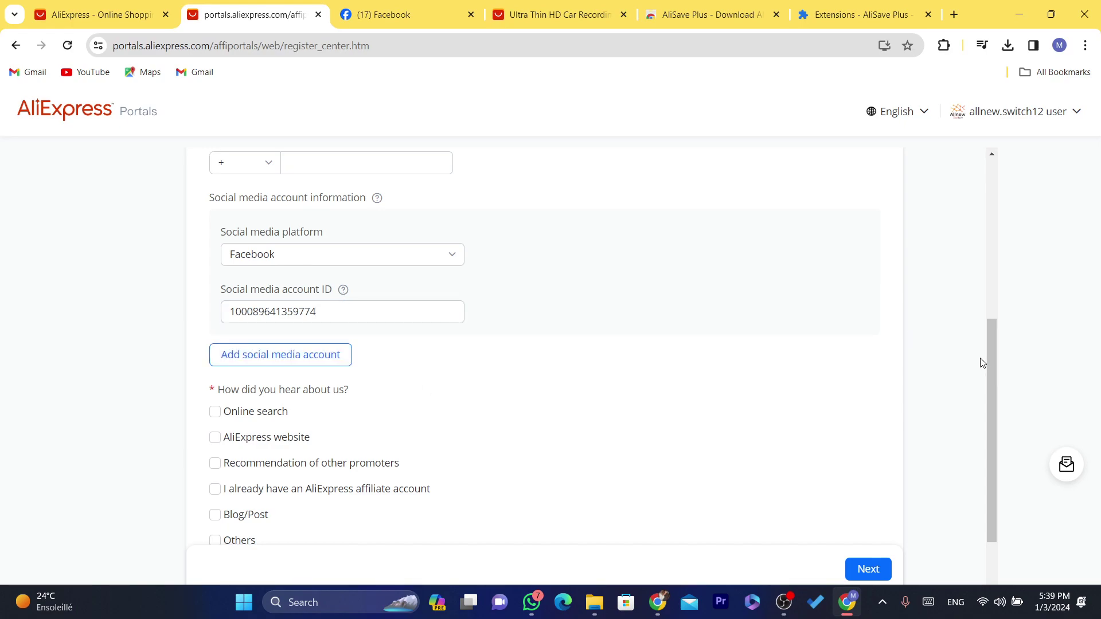
# - Click Next and review the 'This field is required' errors on the form
pyautogui.scroll(-3, 988, 370)
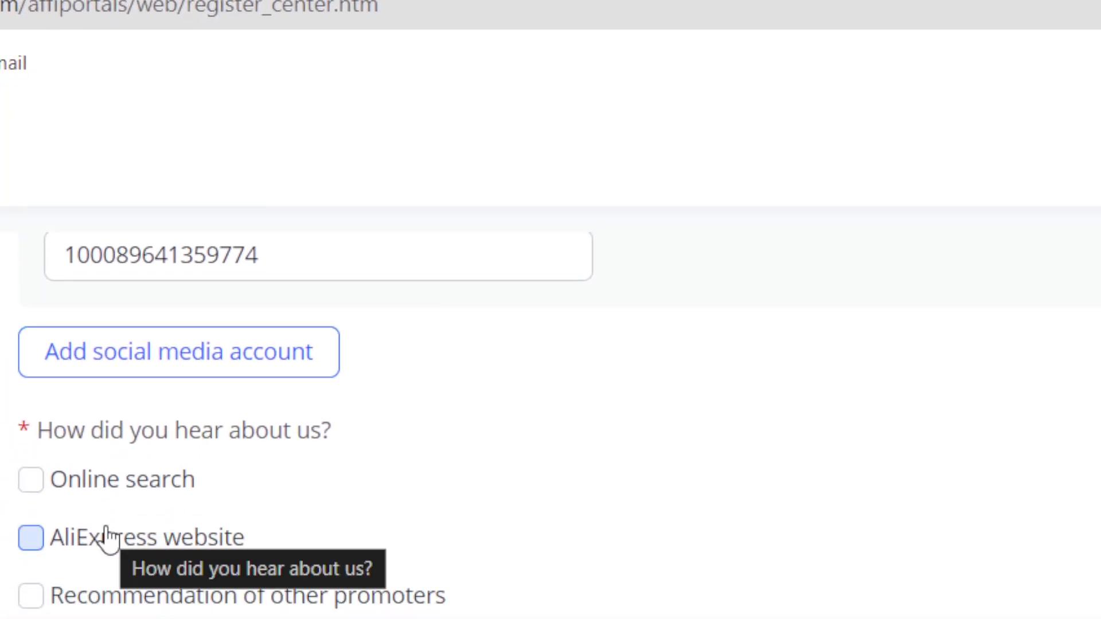
pyautogui.scroll(-2, 109, 542)
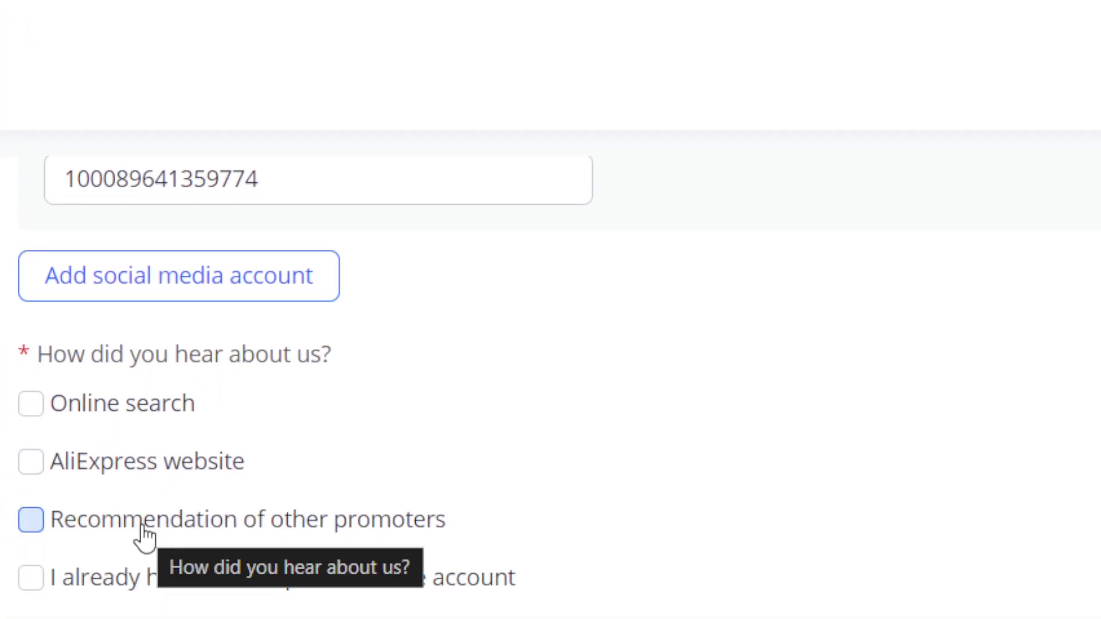
pyautogui.scroll(-3, 209, 491)
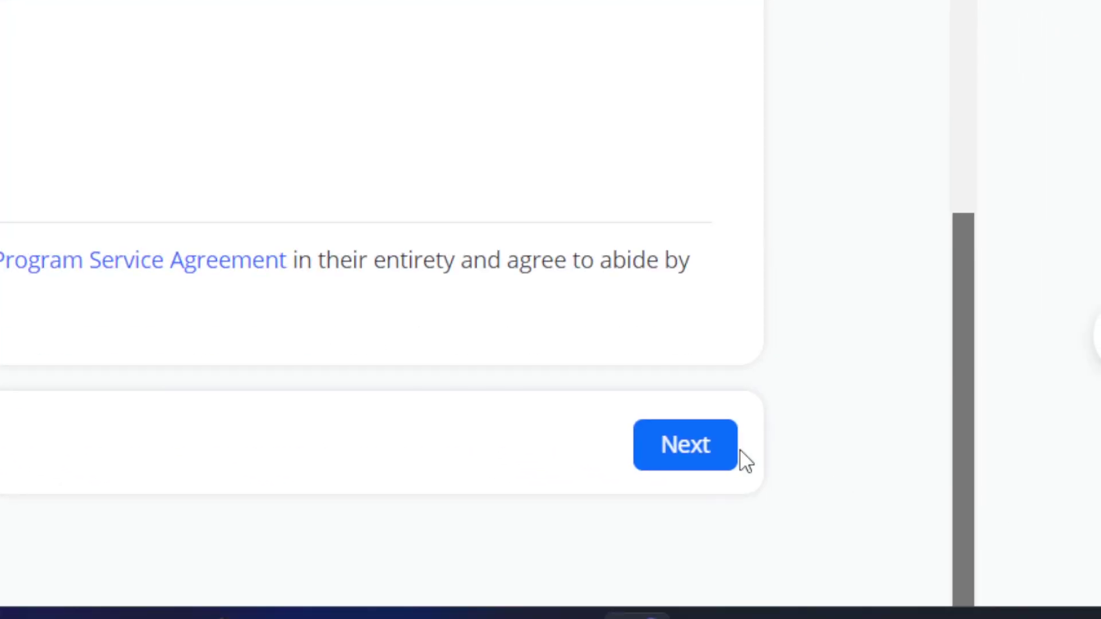
pyautogui.click(682, 450)
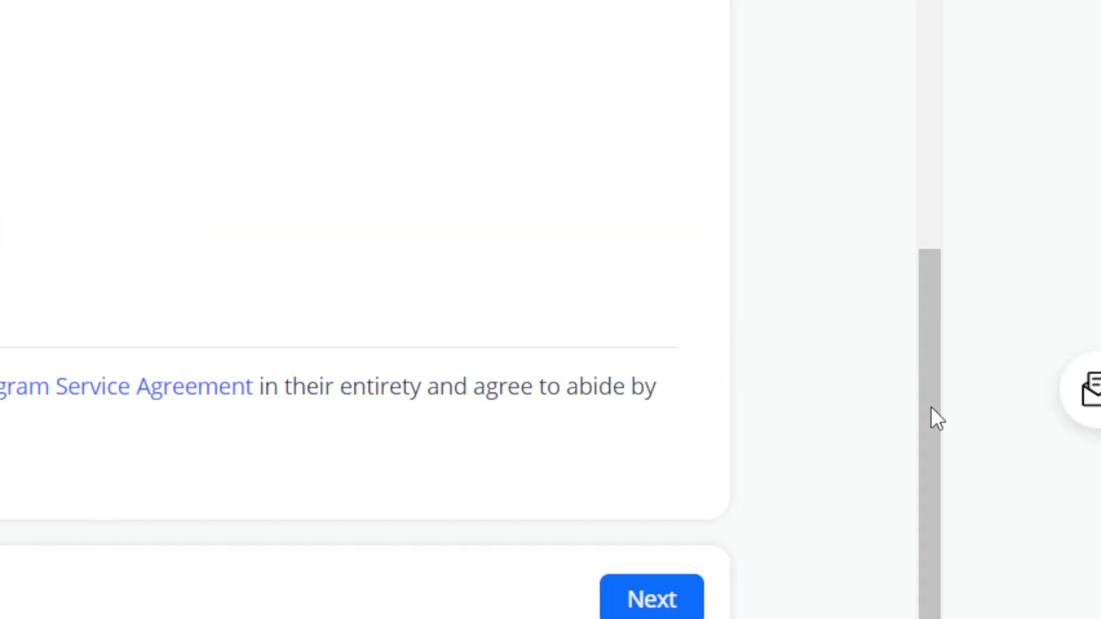
pyautogui.moveTo(931, 407); pyautogui.dragTo(923, 377)
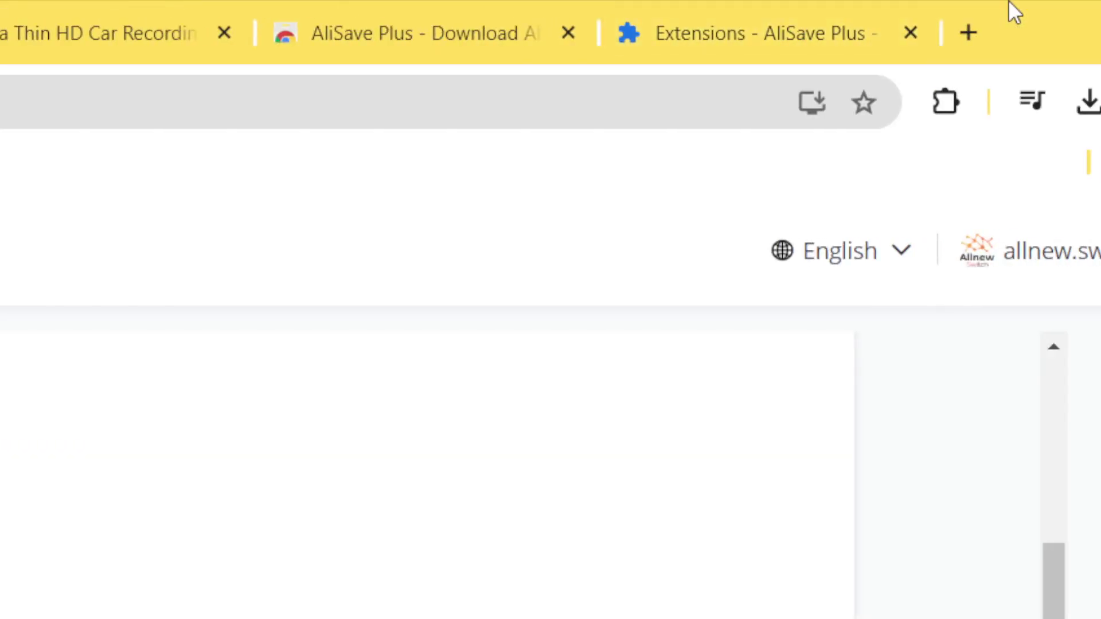
# - Open Gmail in a new tab and select the signed-in account's email address
pyautogui.click(971, 8)
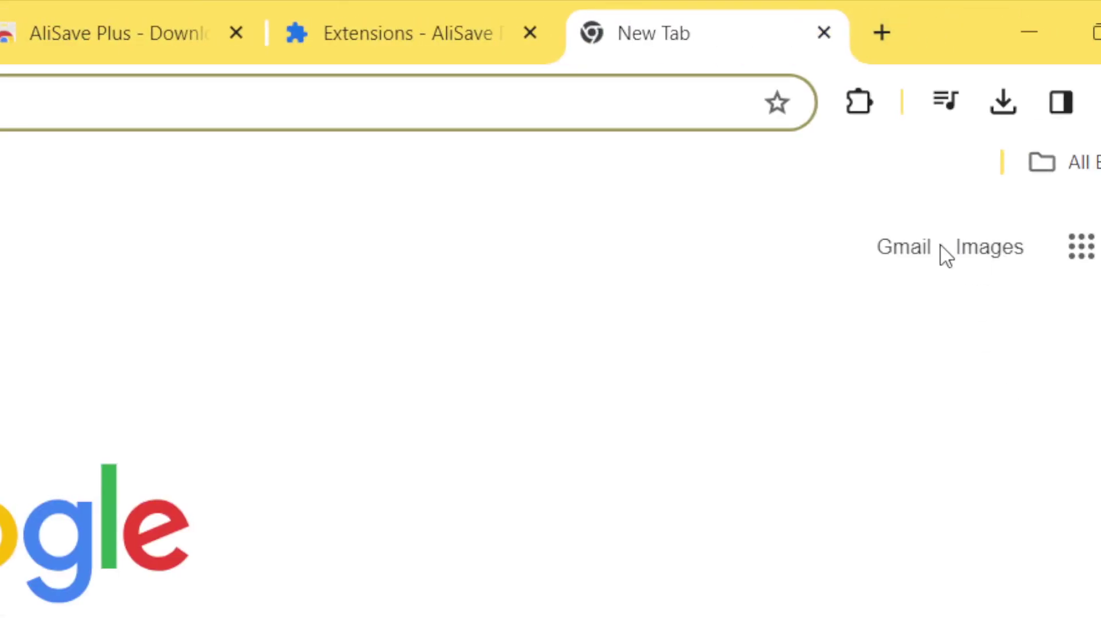
pyautogui.click(899, 246)
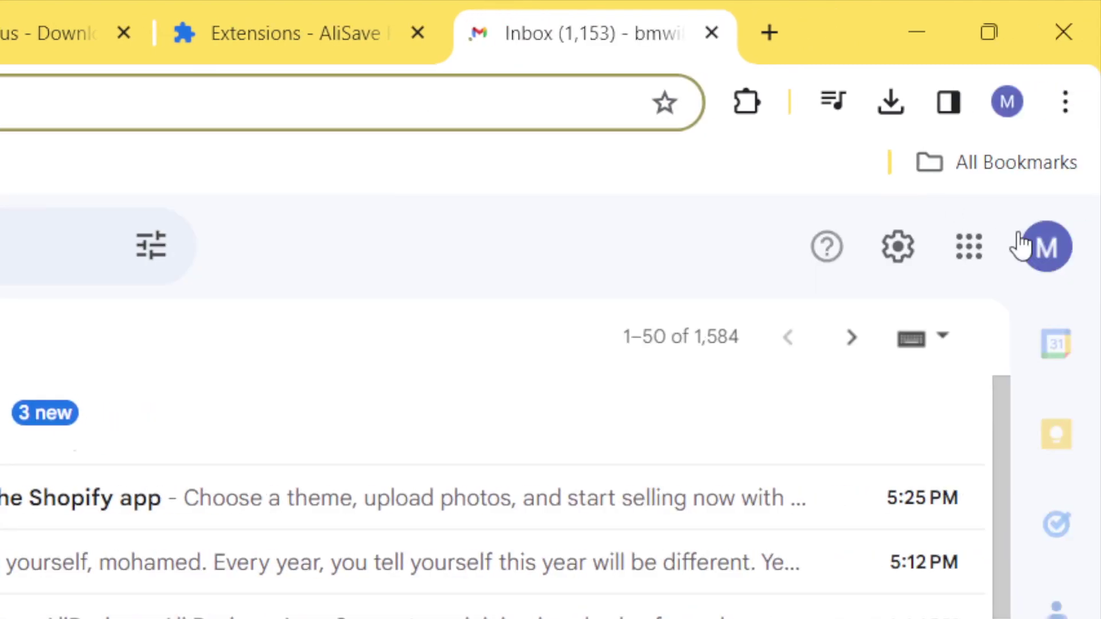
pyautogui.click(1019, 245)
pyautogui.tripleClick(717, 346)
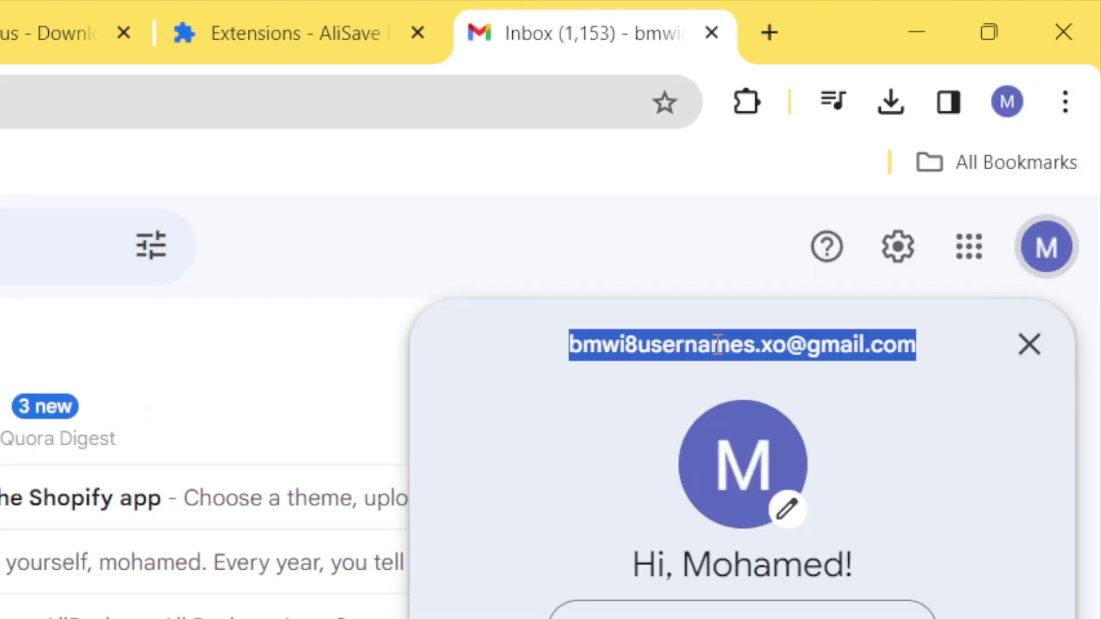
pyautogui.click(94, 12)
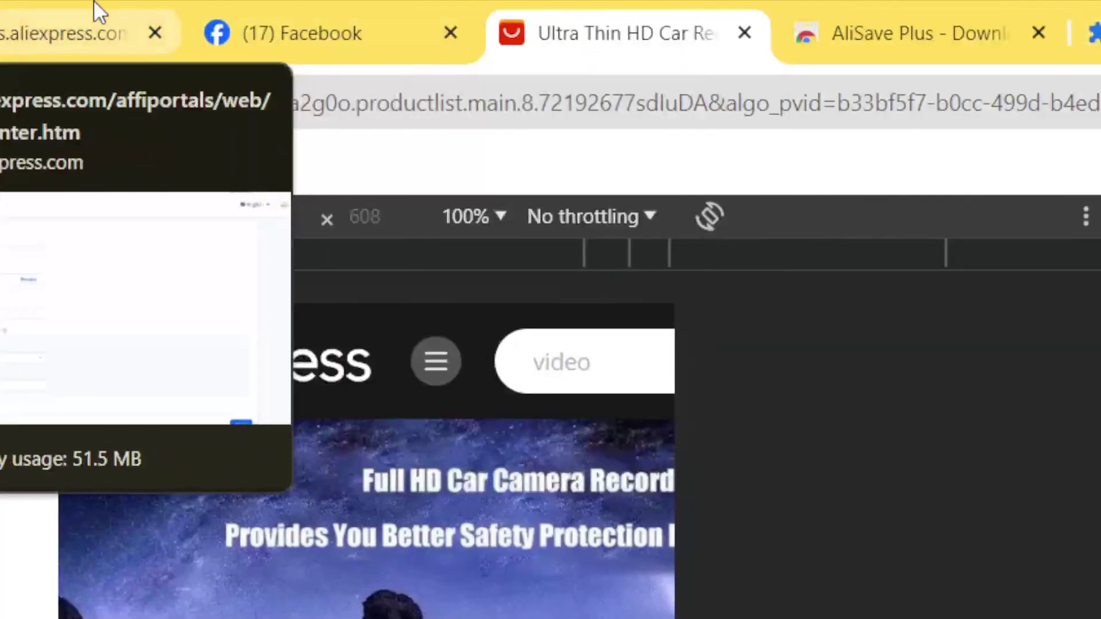
# - Paste the Gmail address over the contact email and resend the verification code
pyautogui.click(98, 11)
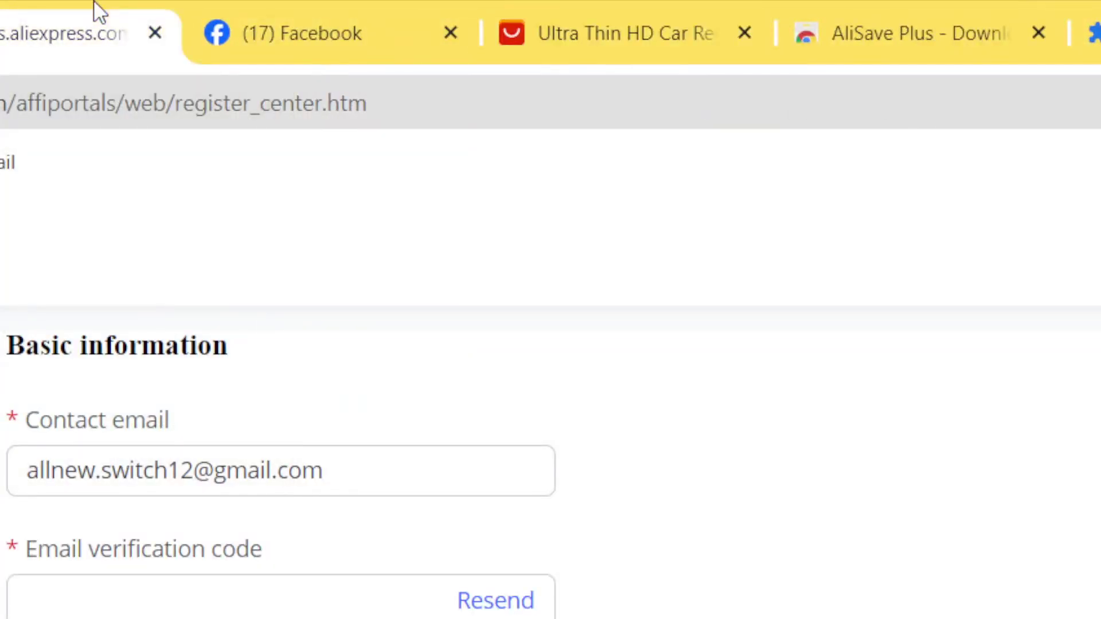
pyautogui.tripleClick(196, 480)
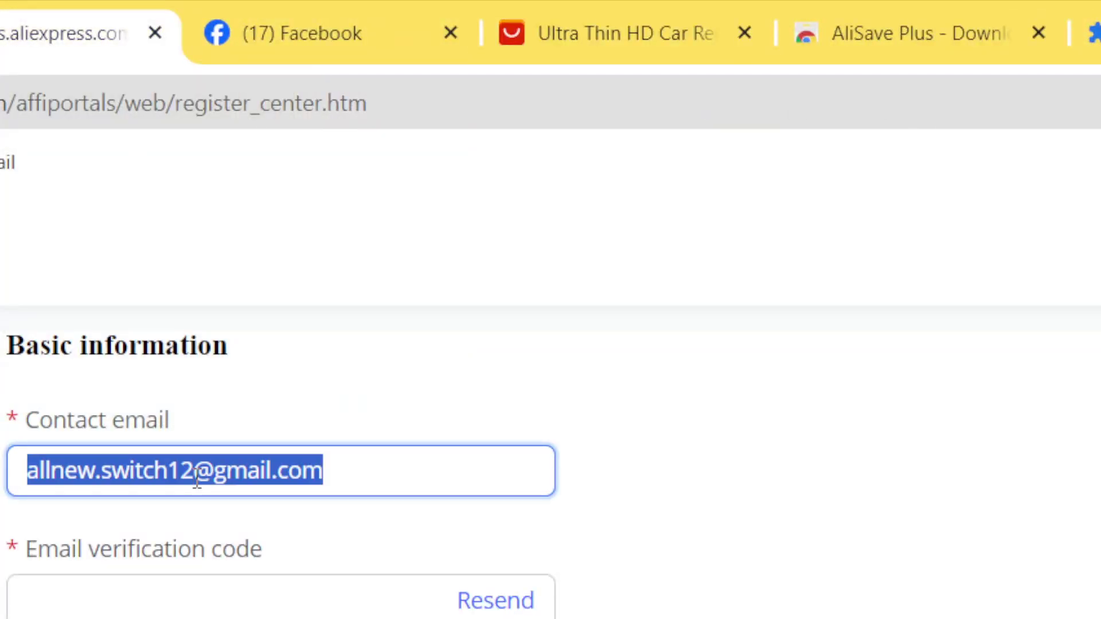
pyautogui.hotkey('ctrl', 'v')
pyautogui.click(367, 597)
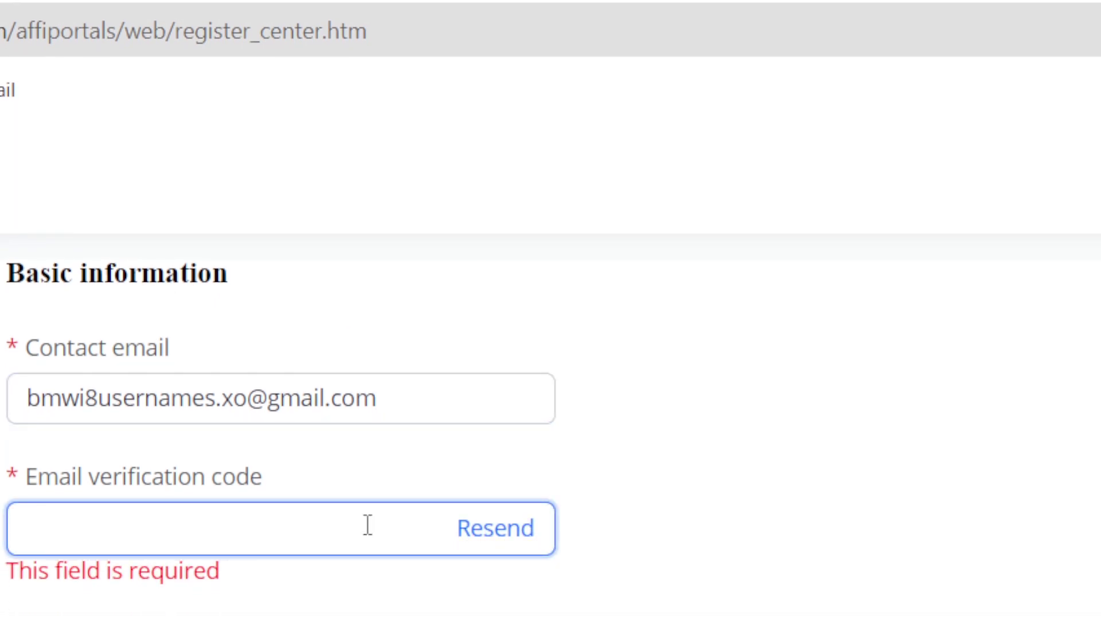
pyautogui.click(516, 530)
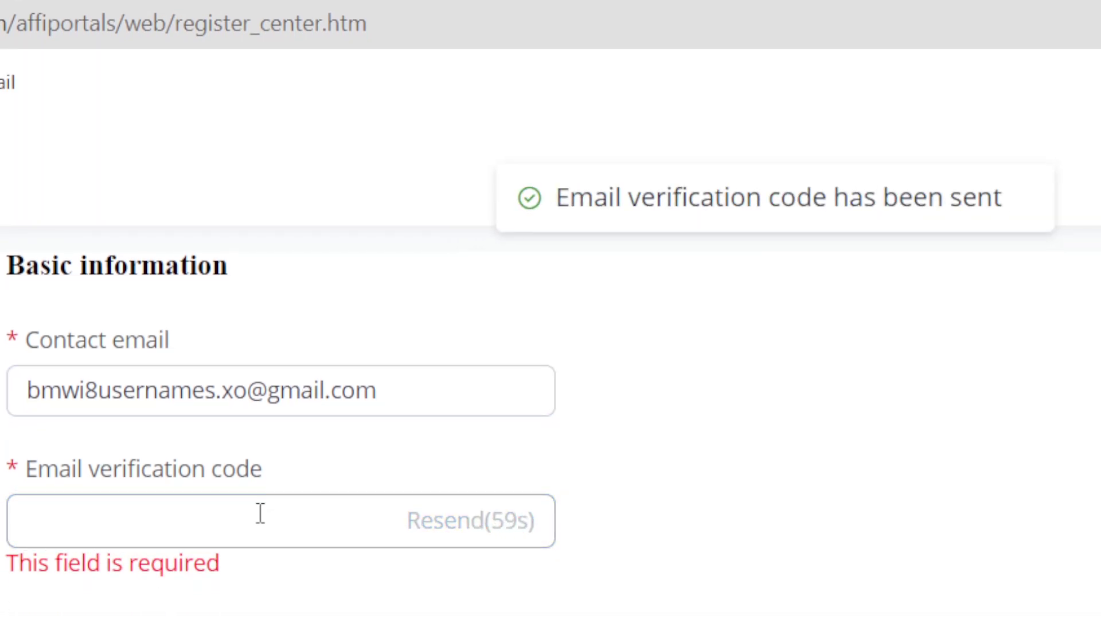
# - Refresh Gmail, open the AliExpress Affiliate email, and copy its verification code
pyautogui.click(1061, 33)
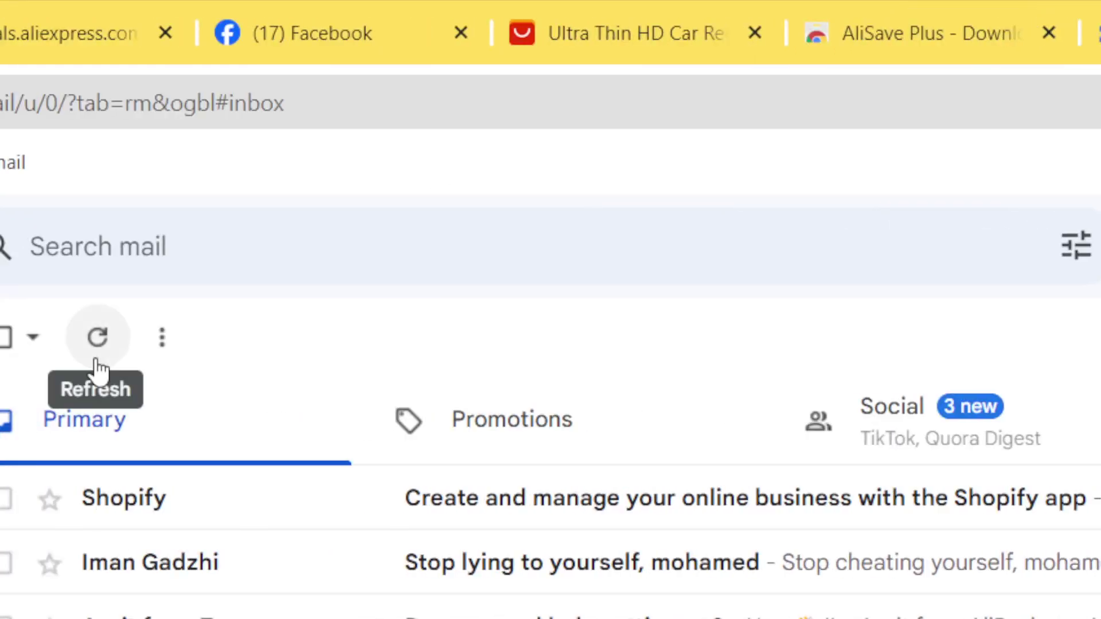
pyautogui.click(97, 362)
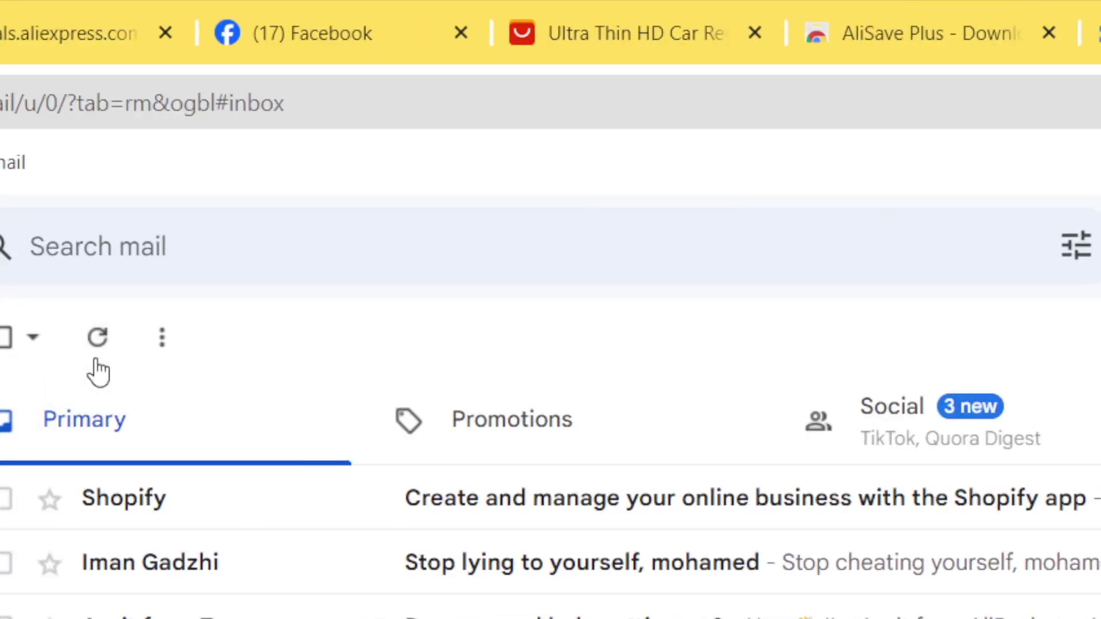
pyautogui.click(433, 487)
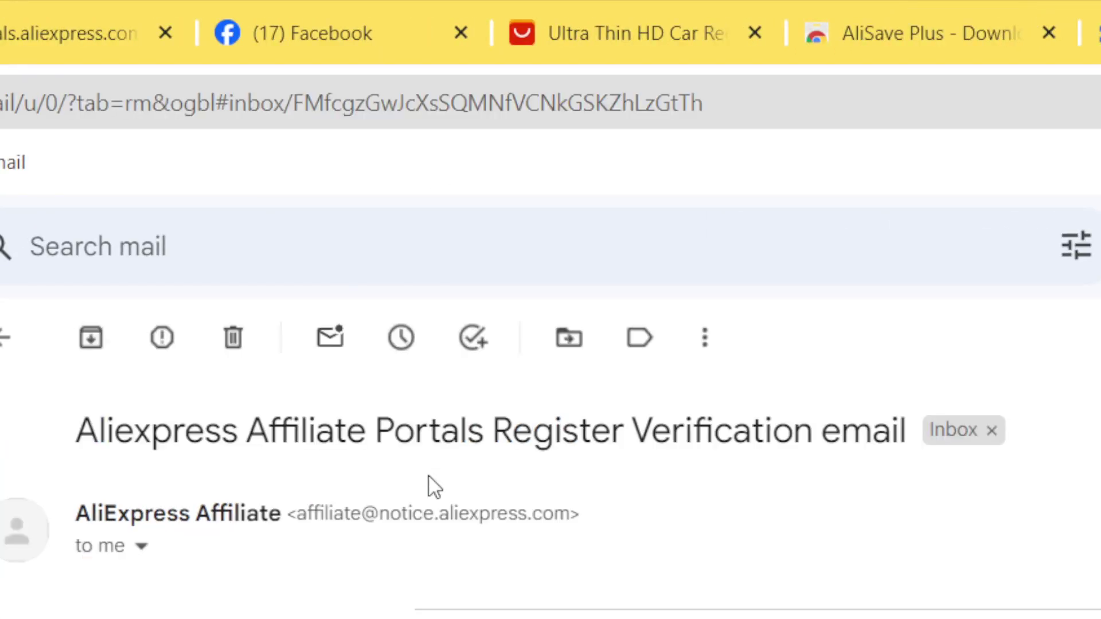
pyautogui.doubleClick(1004, 339)
pyautogui.hotkey('ctrl', 'c')
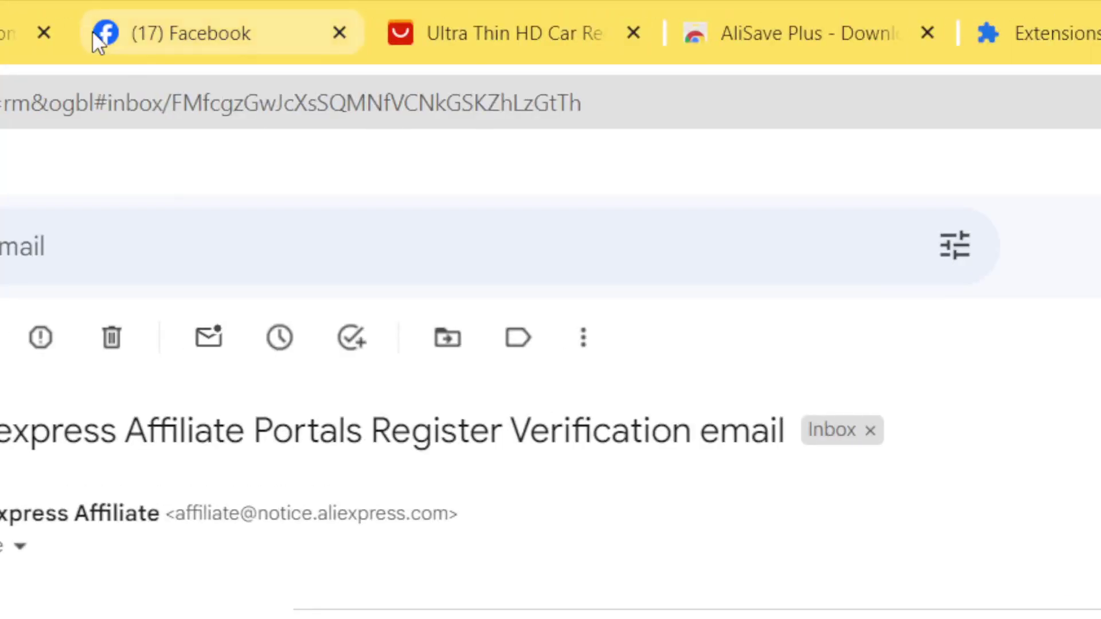
pyautogui.click(91, 12)
# - Paste the emailed verification code, set the phone country code to MA +212, and begin entering the phone number
pyautogui.hotkey('ctrl', 'v')
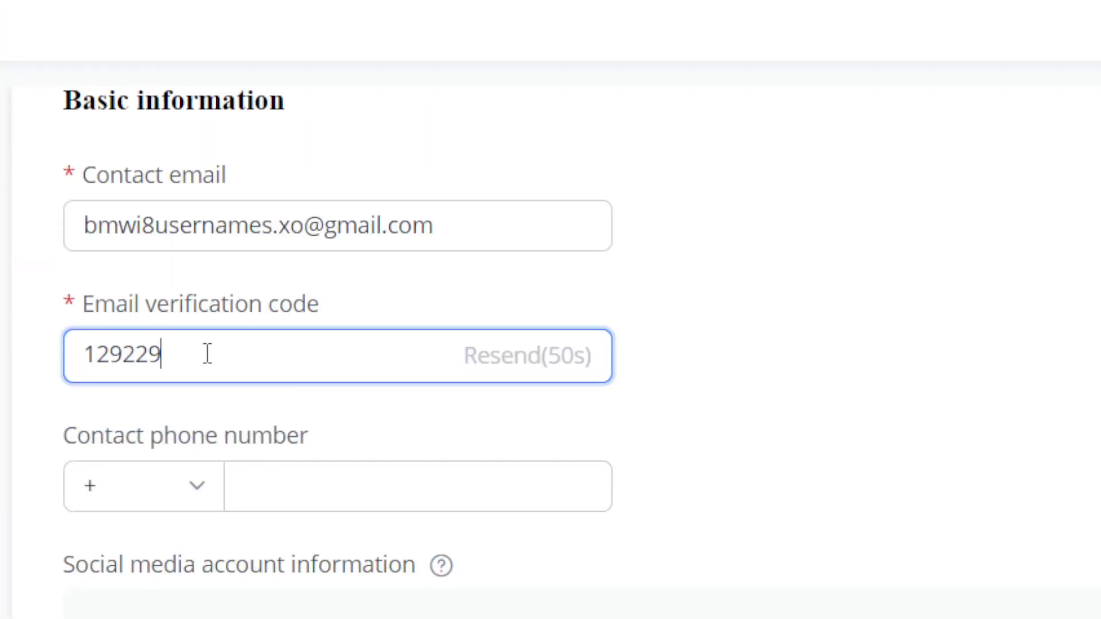
pyautogui.click(294, 485)
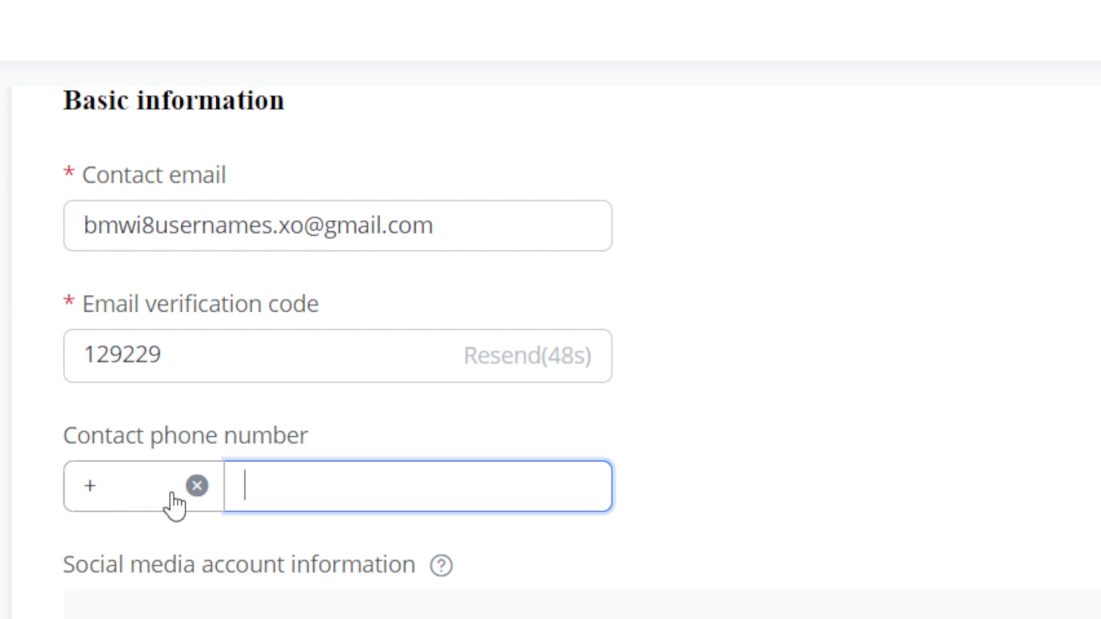
pyautogui.click(113, 502)
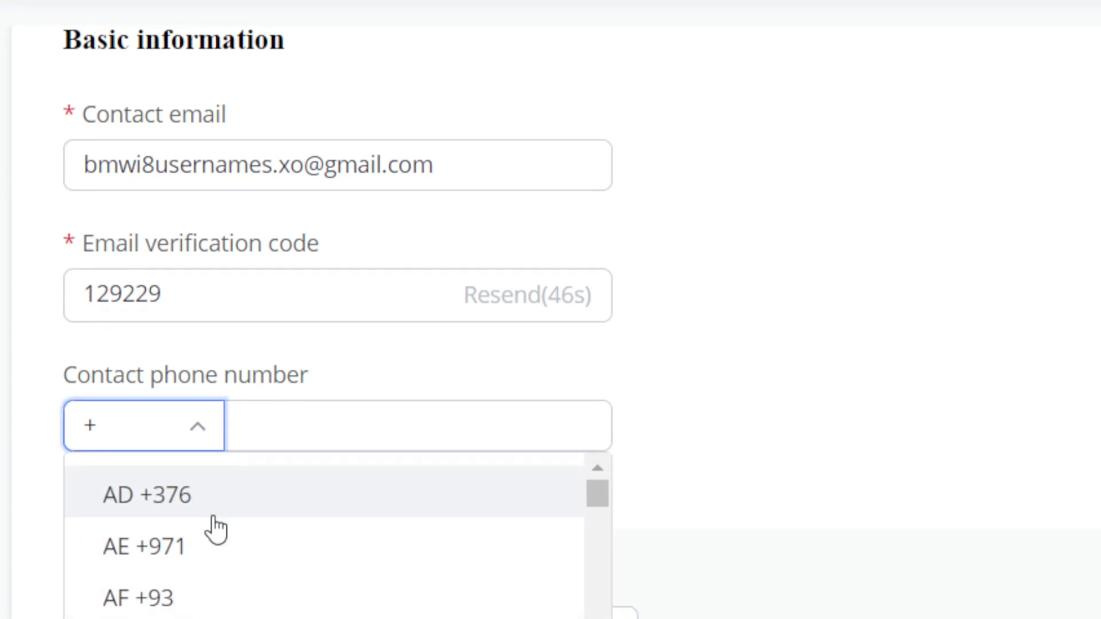
pyautogui.moveTo(596, 322); pyautogui.dragTo(597, 526)
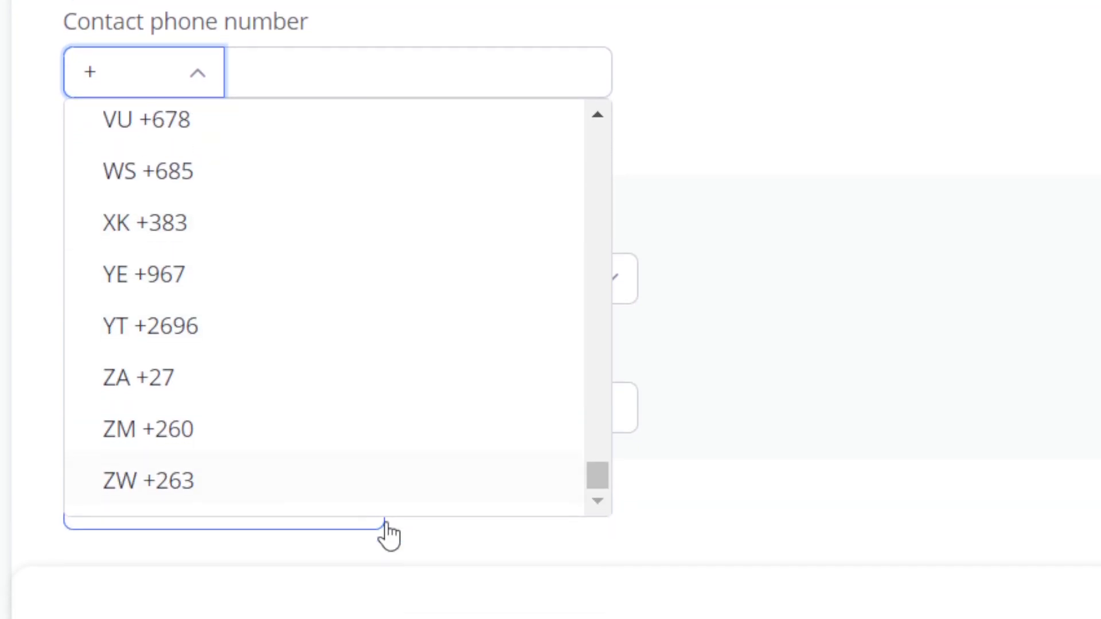
pyautogui.moveTo(594, 453); pyautogui.dragTo(594, 112)
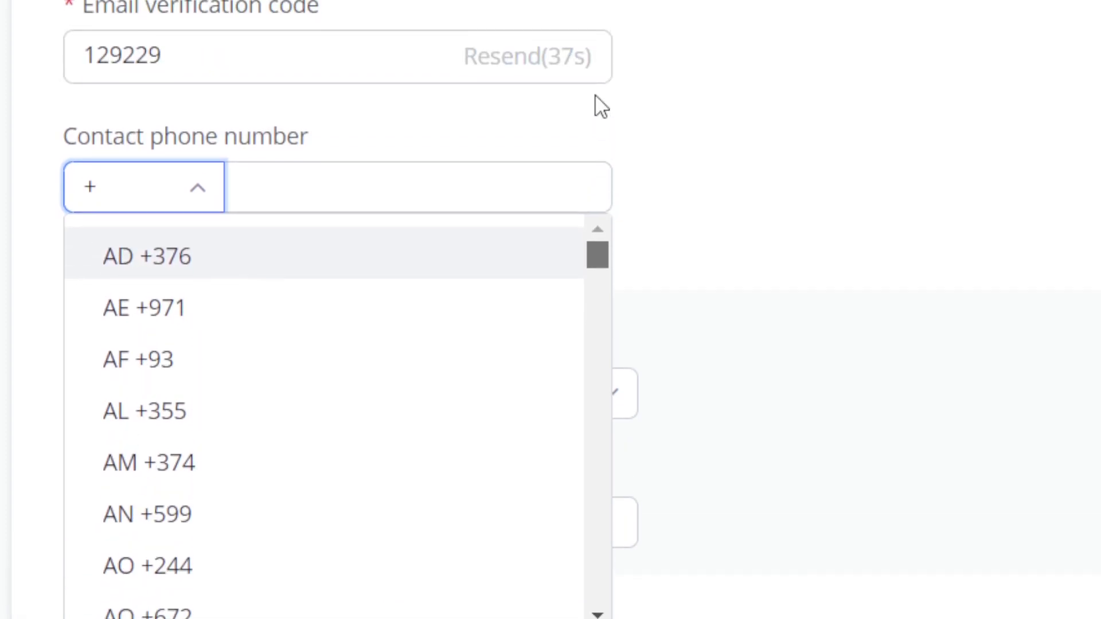
pyautogui.moveTo(596, 246); pyautogui.dragTo(595, 459)
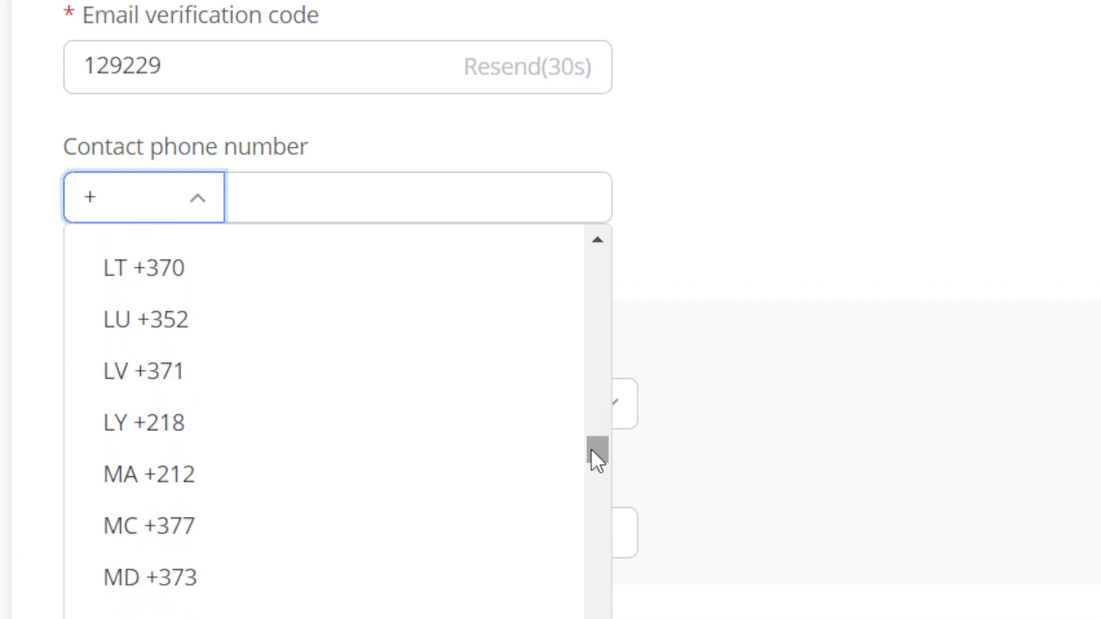
pyautogui.click(260, 488)
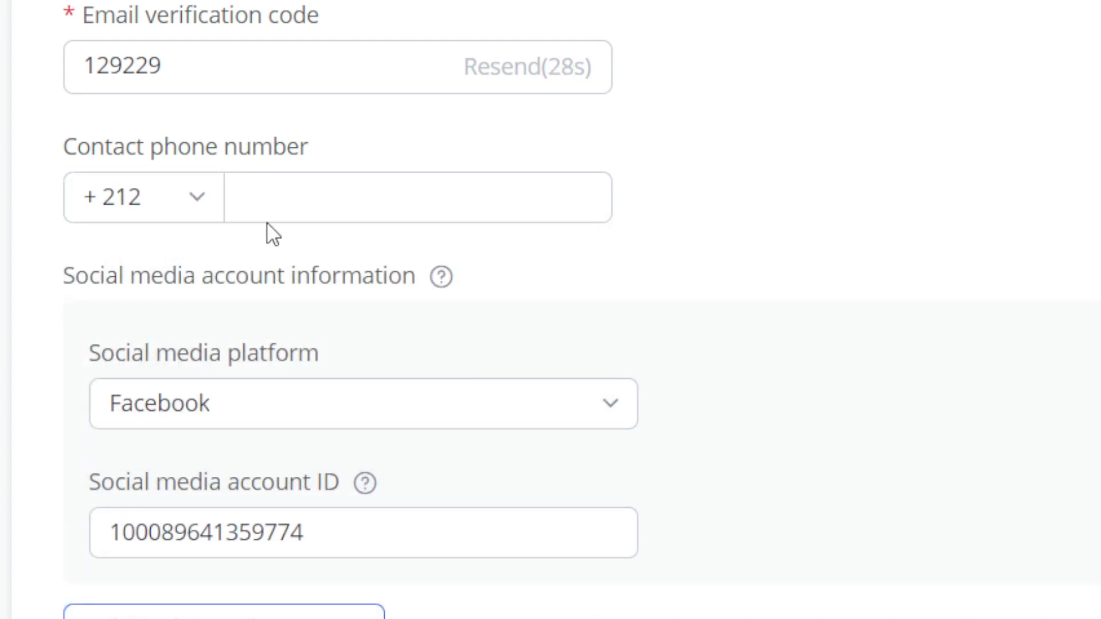
pyautogui.click(261, 206)
pyautogui.write('7700')
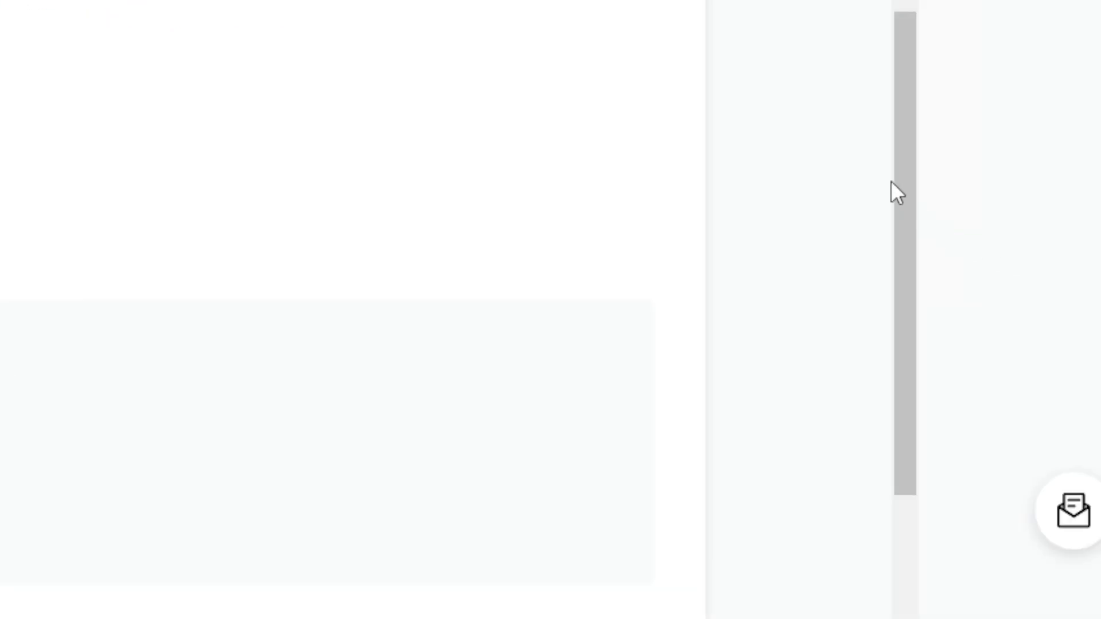
# - Scroll down the registration form to the hear-about-us, newsletter and agreement questions
pyautogui.moveTo(907, 241); pyautogui.dragTo(899, 618)
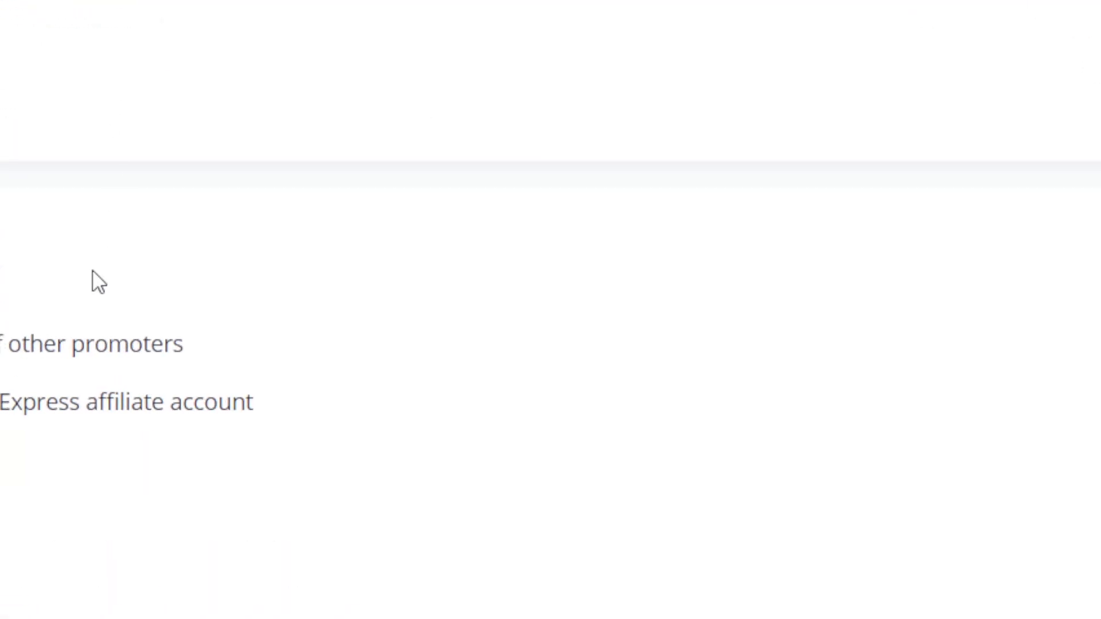
pyautogui.scroll(-4, 143, 282)
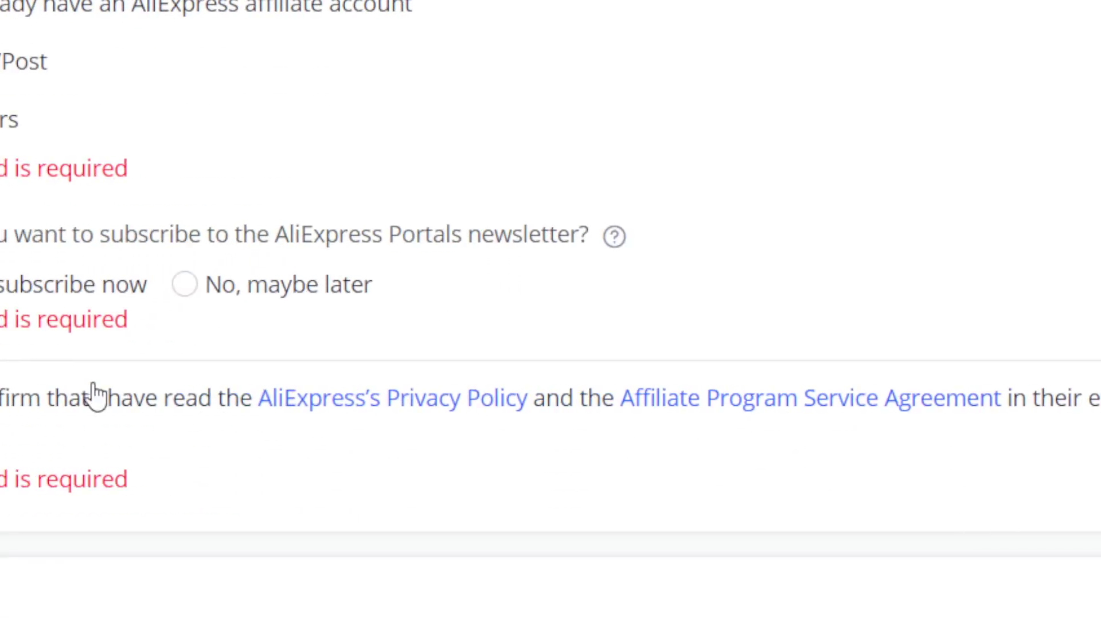